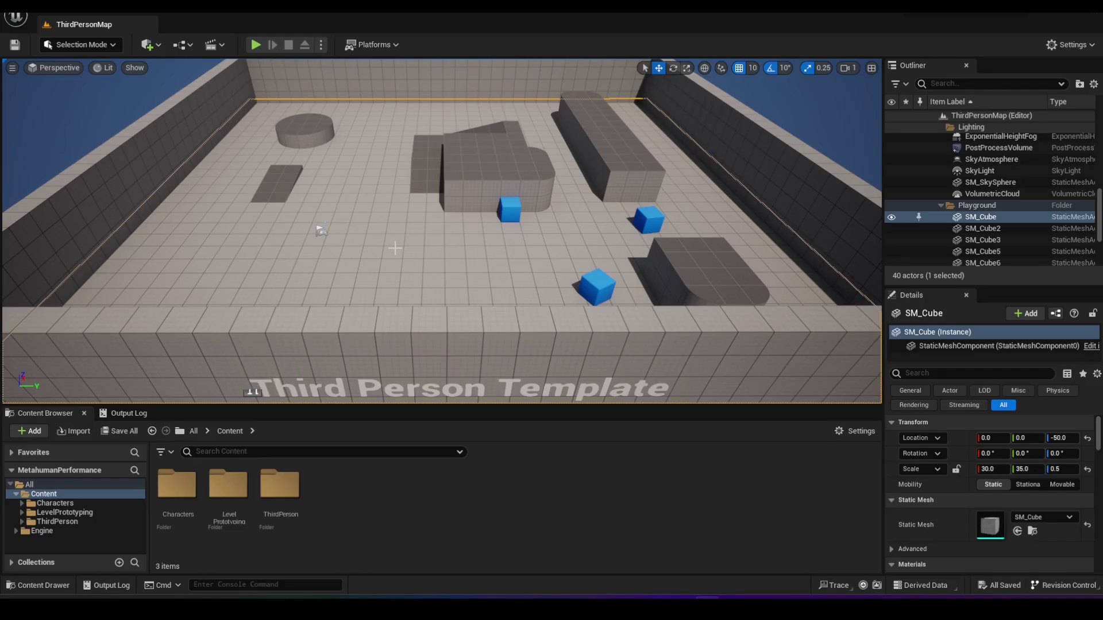
# Launch Quixel Bridge from Quick Add and add Trey at Highest Quality
pyautogui.moveTo(373, 251); pyautogui.dragTo(343, 240, button='right')
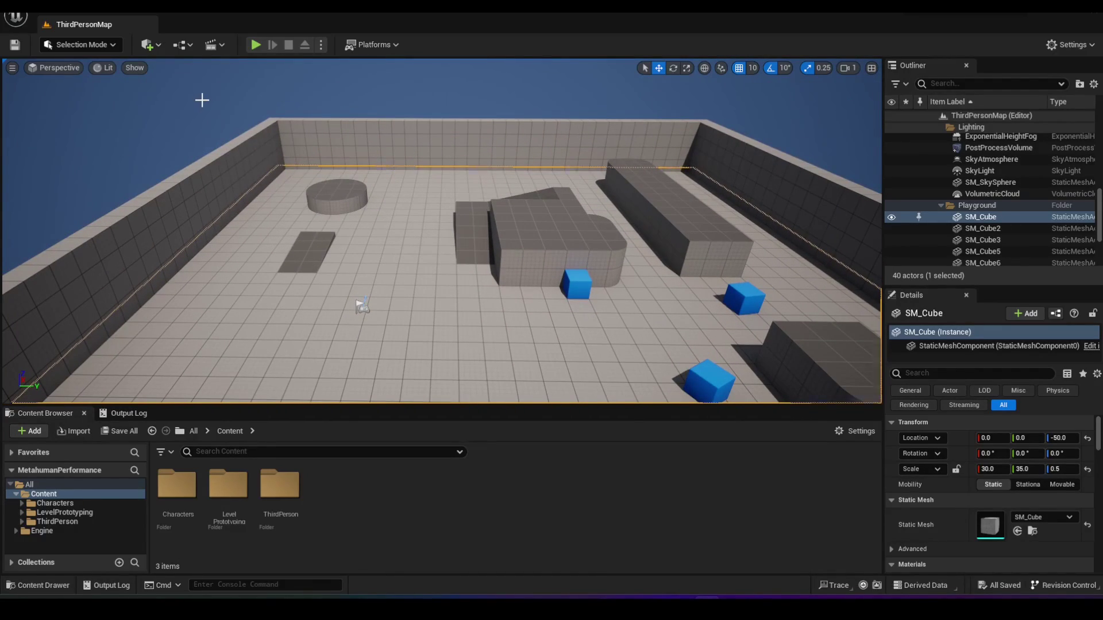
pyautogui.click(148, 44)
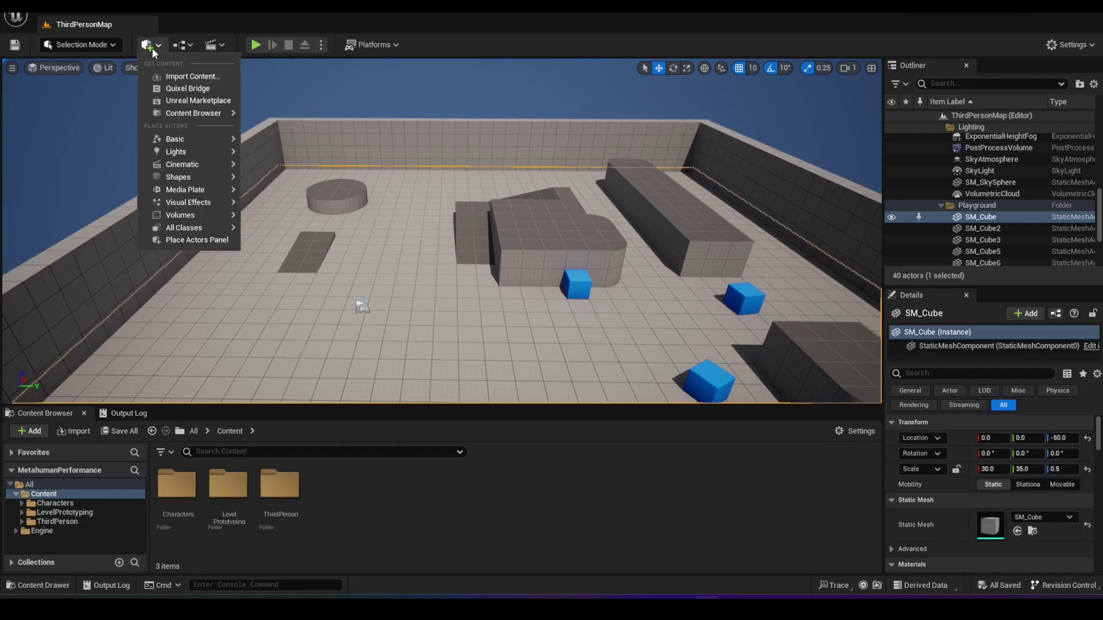
pyautogui.click(174, 89)
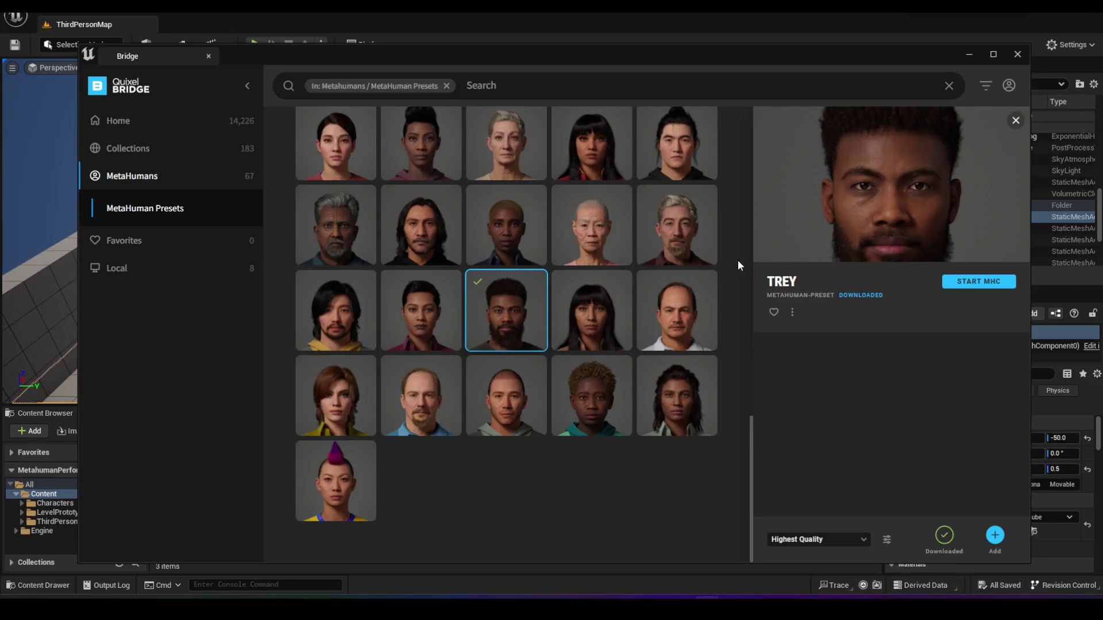
pyautogui.click(836, 540)
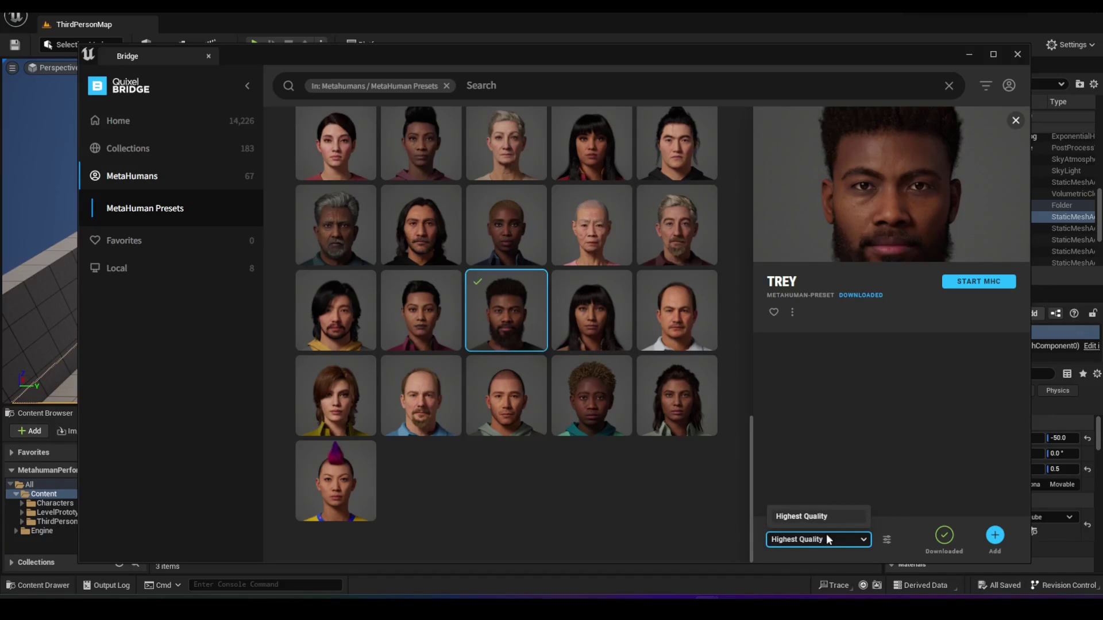
pyautogui.click(903, 458)
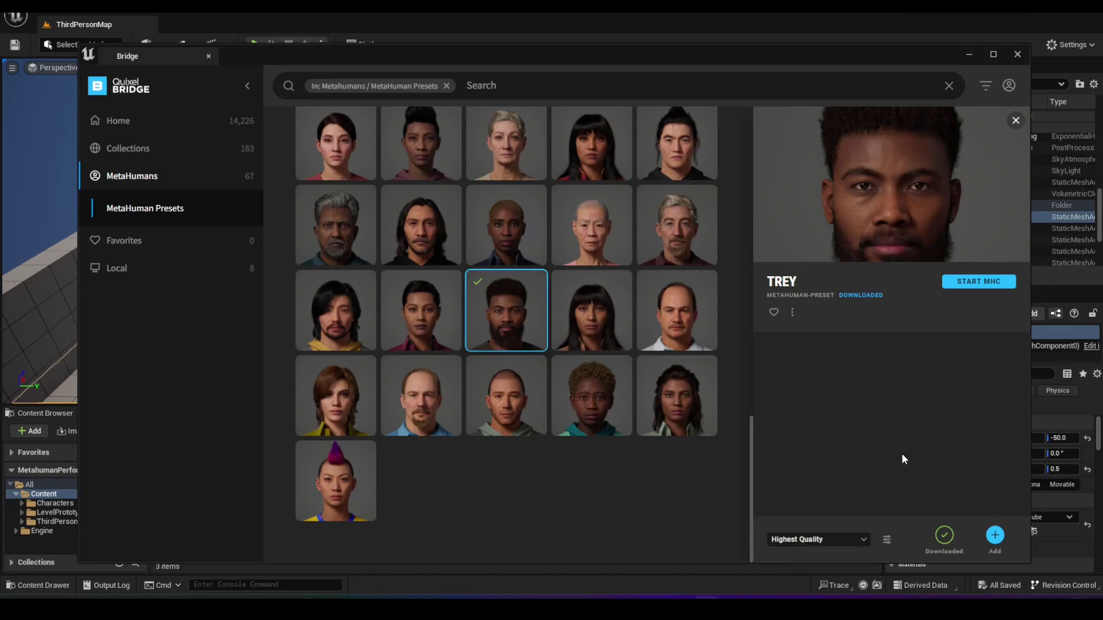
pyautogui.click(994, 537)
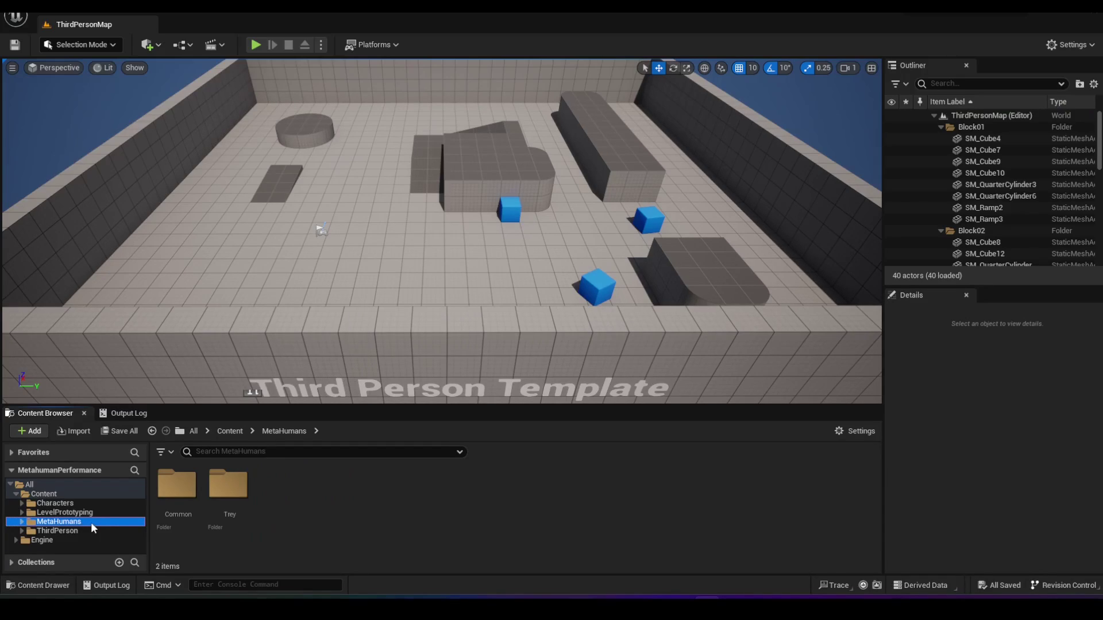
# Open Content/MetaHumans/Trey and drop BP_Trey into the level at 1050, 1310, 0
pyautogui.doubleClick(90, 521)
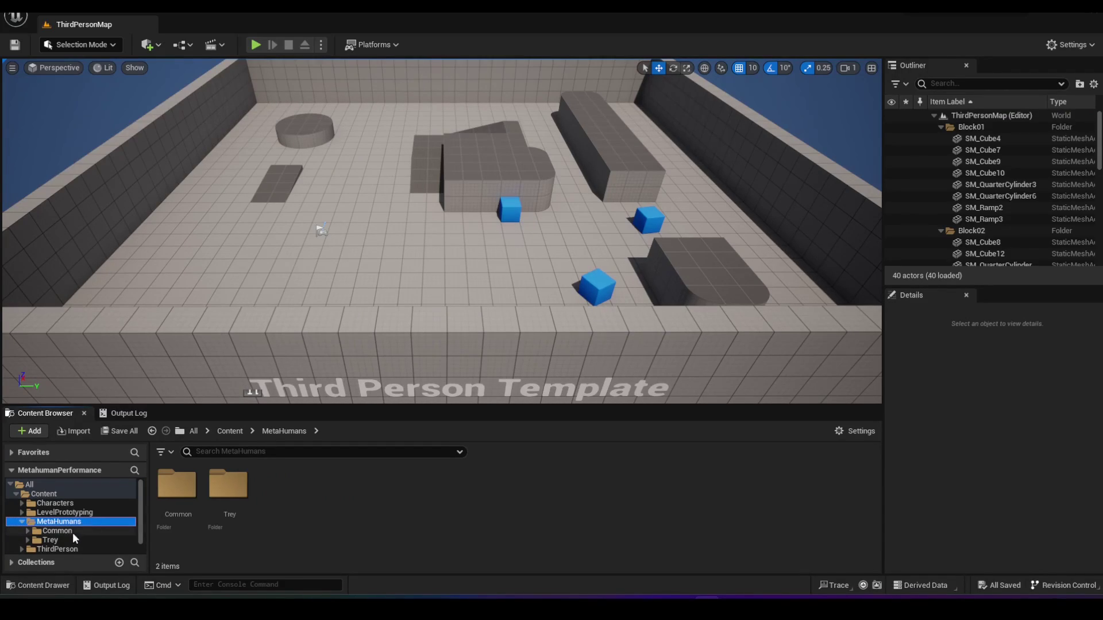
pyautogui.click(55, 539)
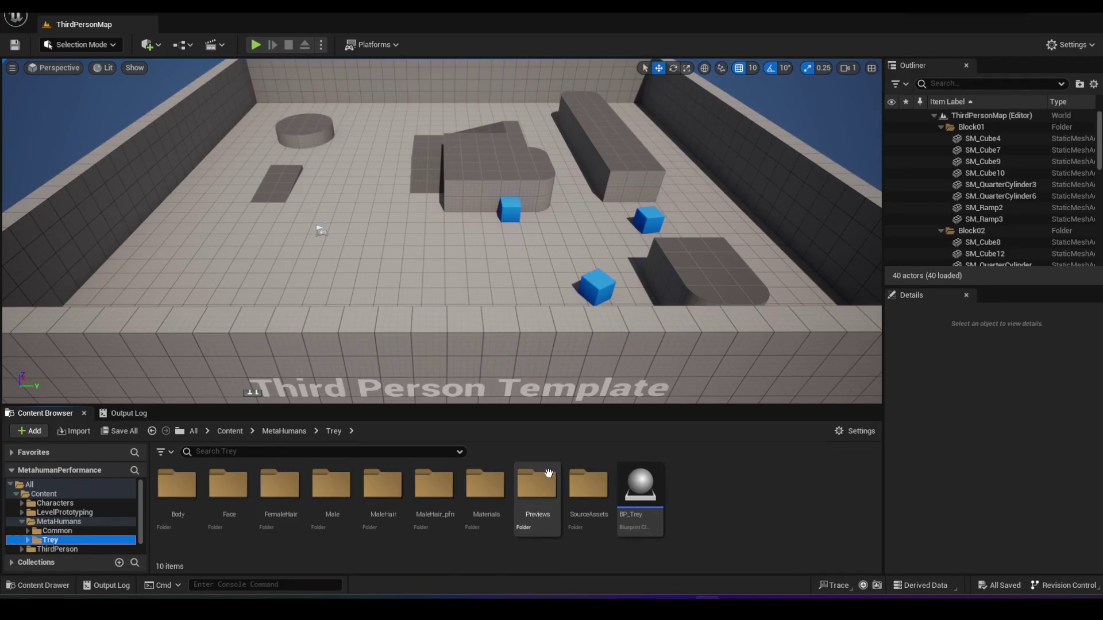
pyautogui.click(649, 494)
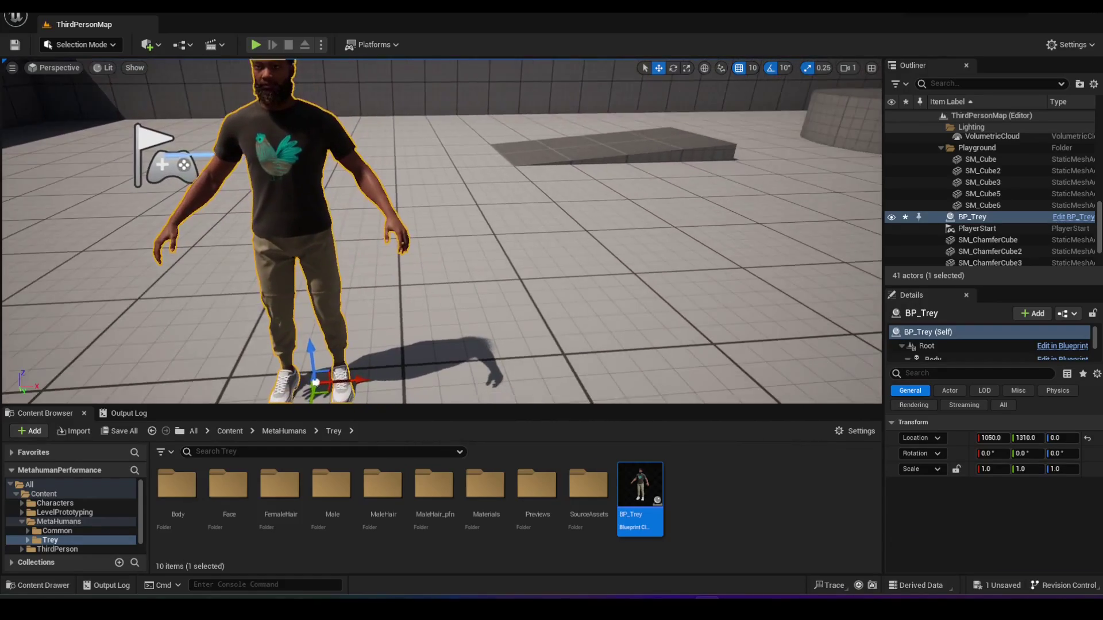
pyautogui.scroll(1, 479, 269)
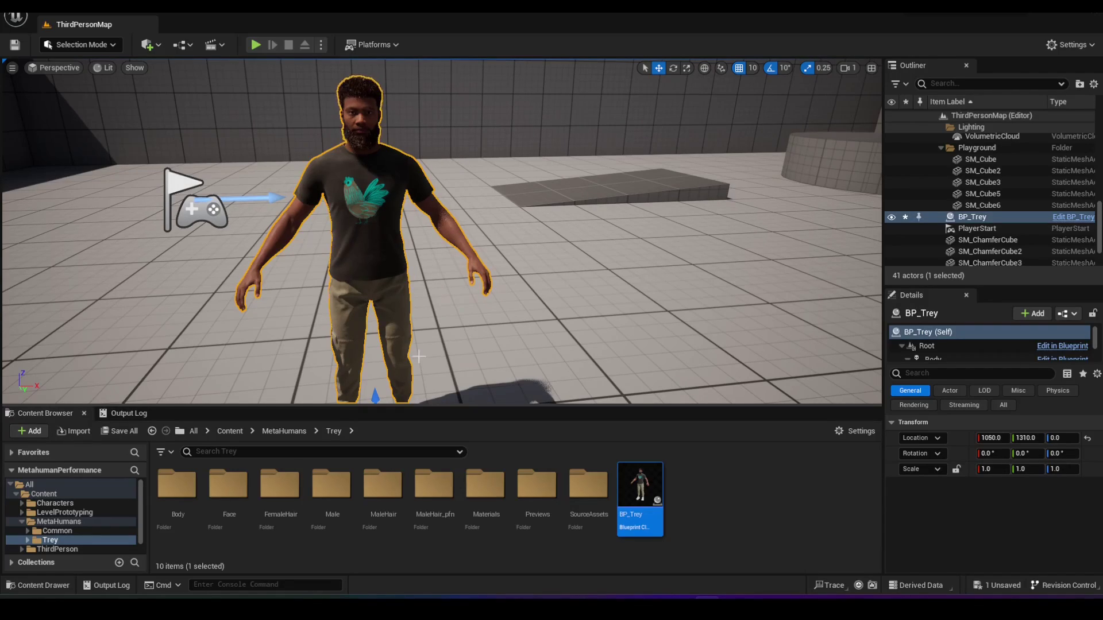
pyautogui.moveTo(423, 321)
pyautogui.mouseDown(button='right')
pyautogui.moveTo(683, 321)
pyautogui.moveTo(420, 317)
pyautogui.mouseUp(button='right')
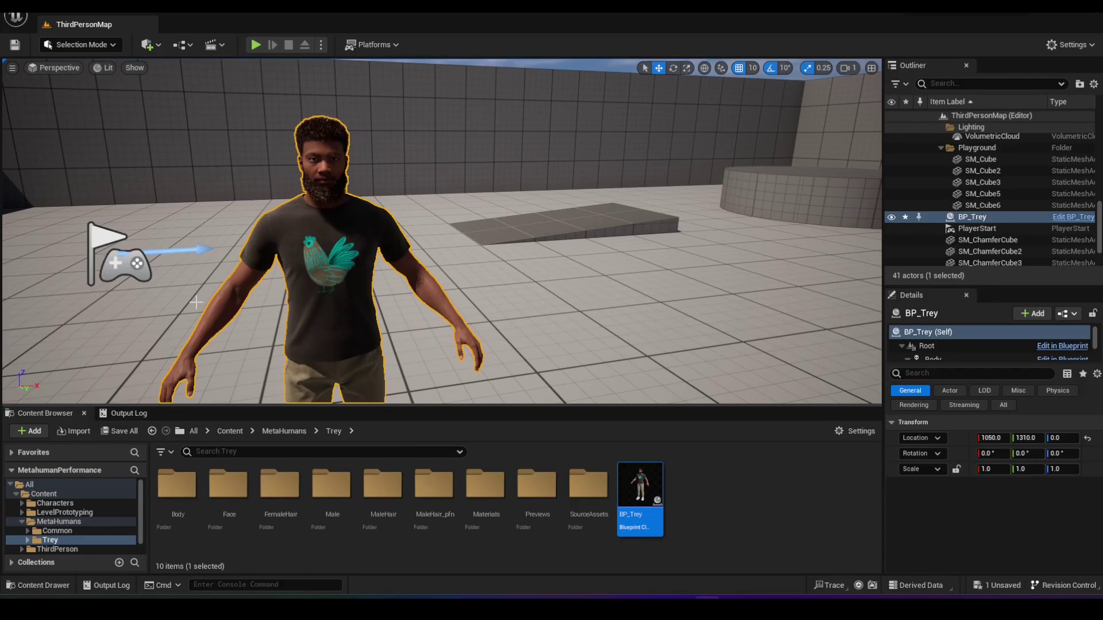
# Open the Statistics window from Tools > Audit and switch it to Texture Stats
pyautogui.click(139, 13)
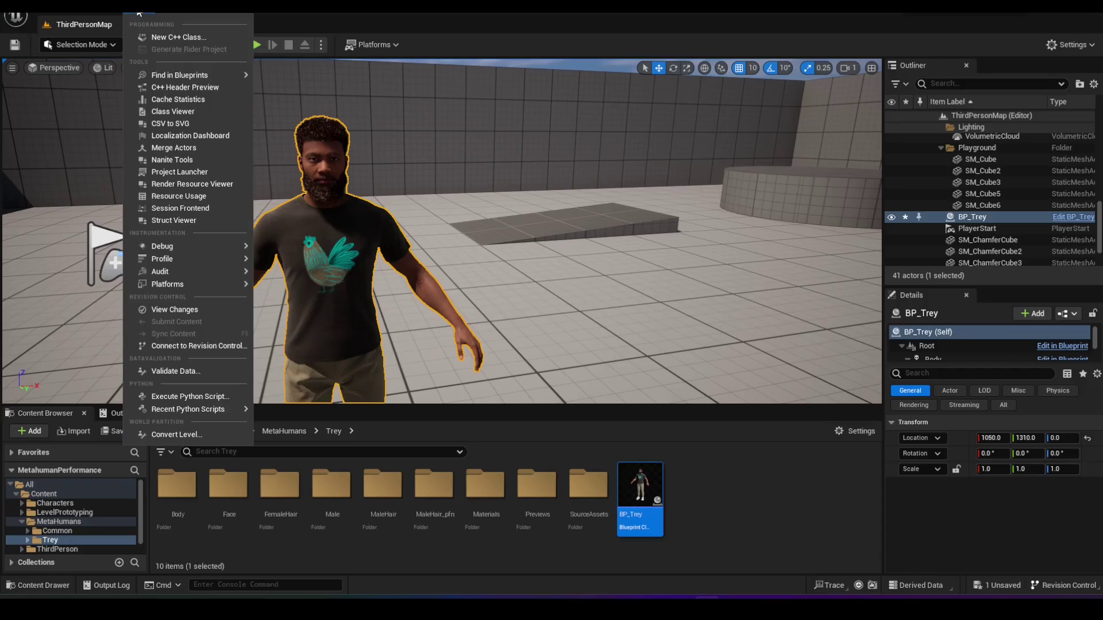
pyautogui.moveTo(196, 272)
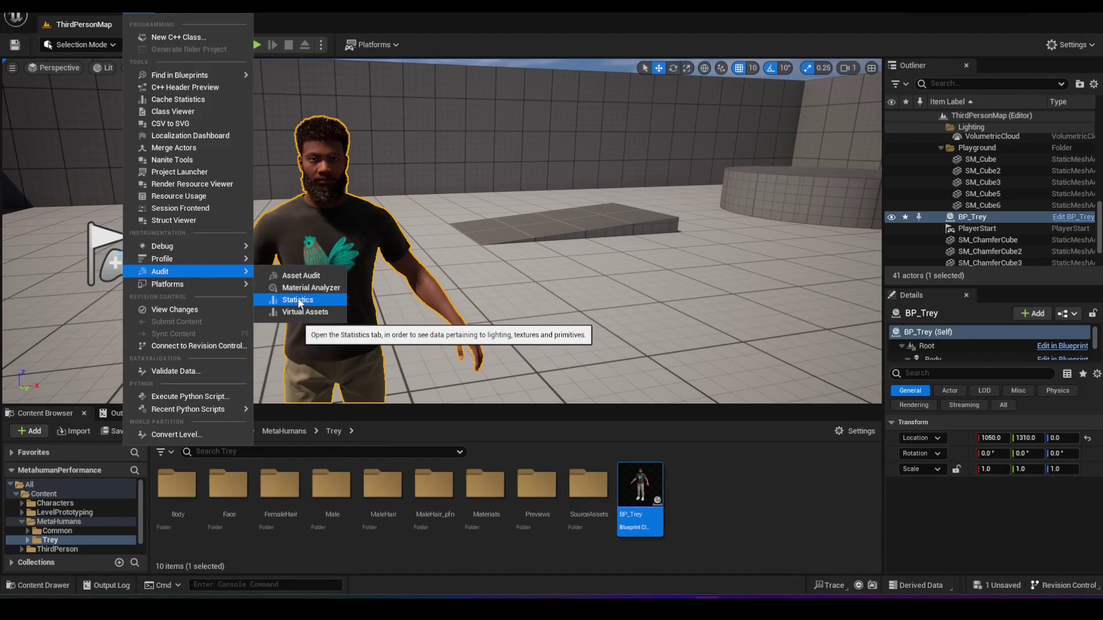
pyautogui.click(290, 301)
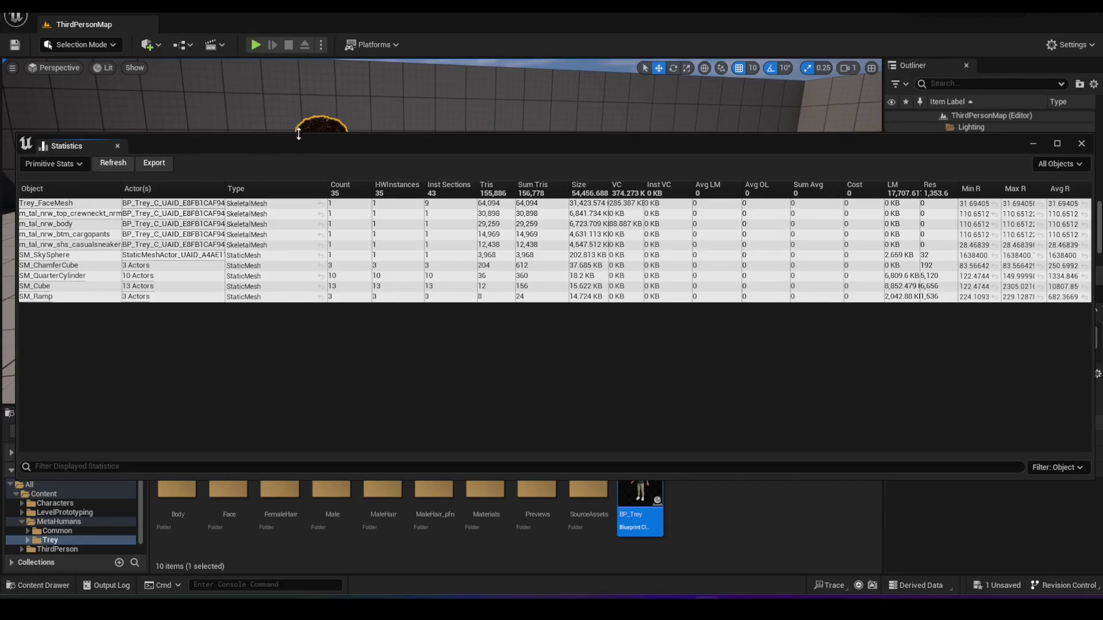
pyautogui.moveTo(294, 142); pyautogui.dragTo(287, 136)
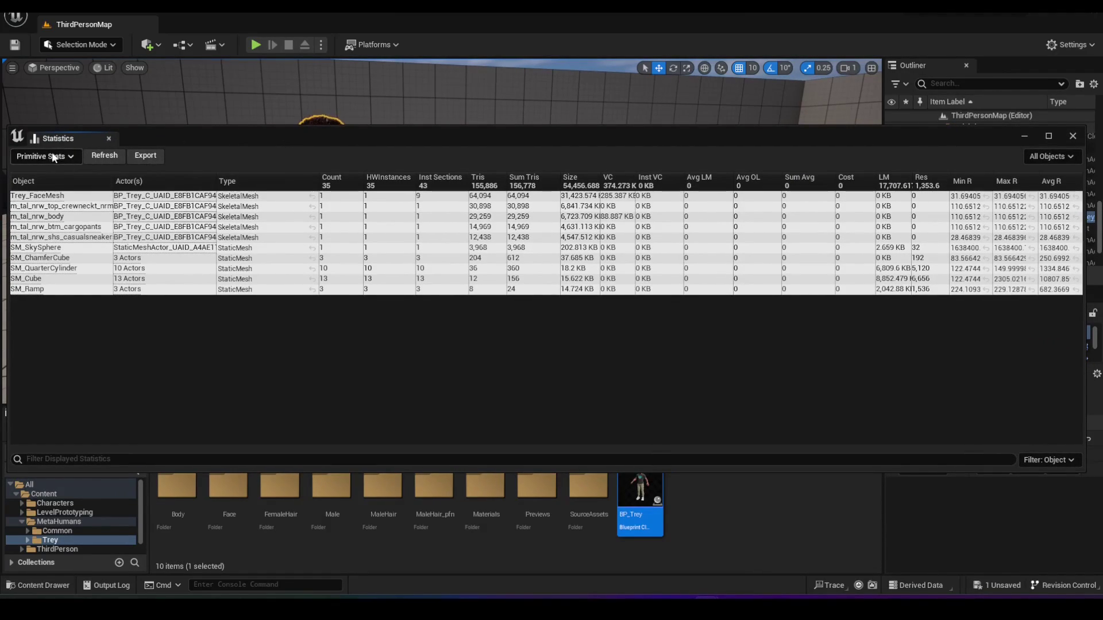
pyautogui.click(64, 156)
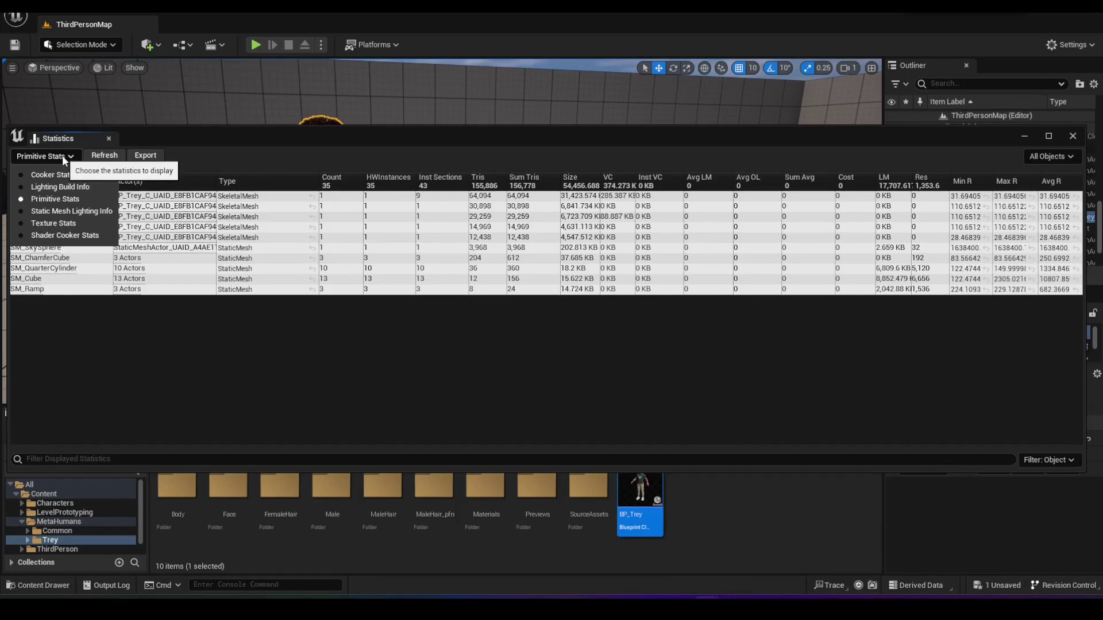
pyautogui.click(66, 223)
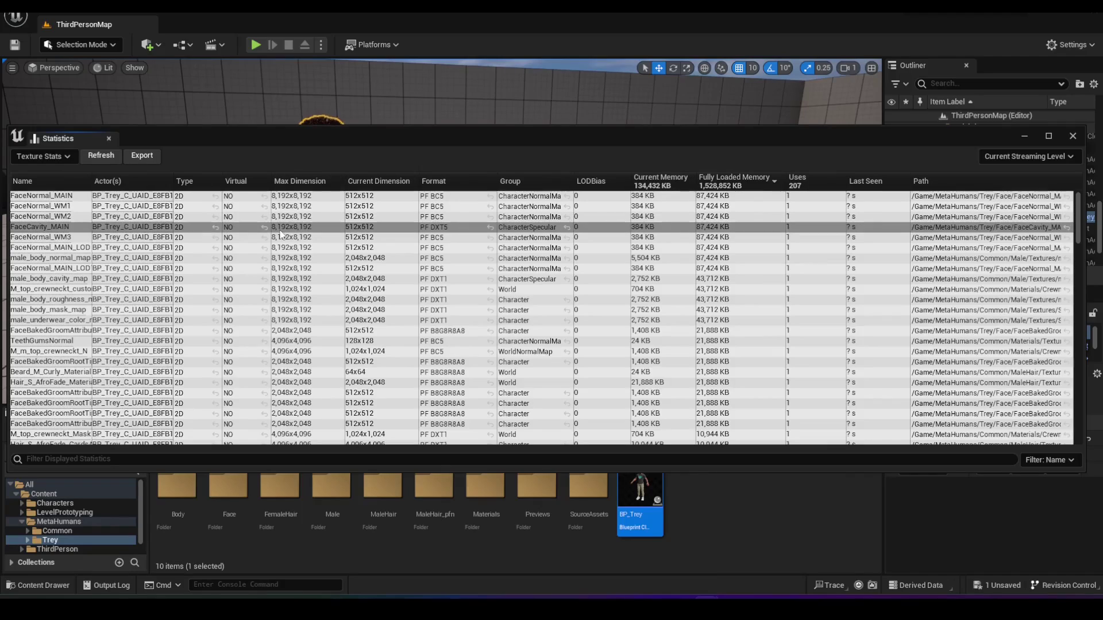
# Widen the Max Dimension and Virtual columns and scroll through Trey's texture list
pyautogui.moveTo(345, 181); pyautogui.dragTo(368, 180)
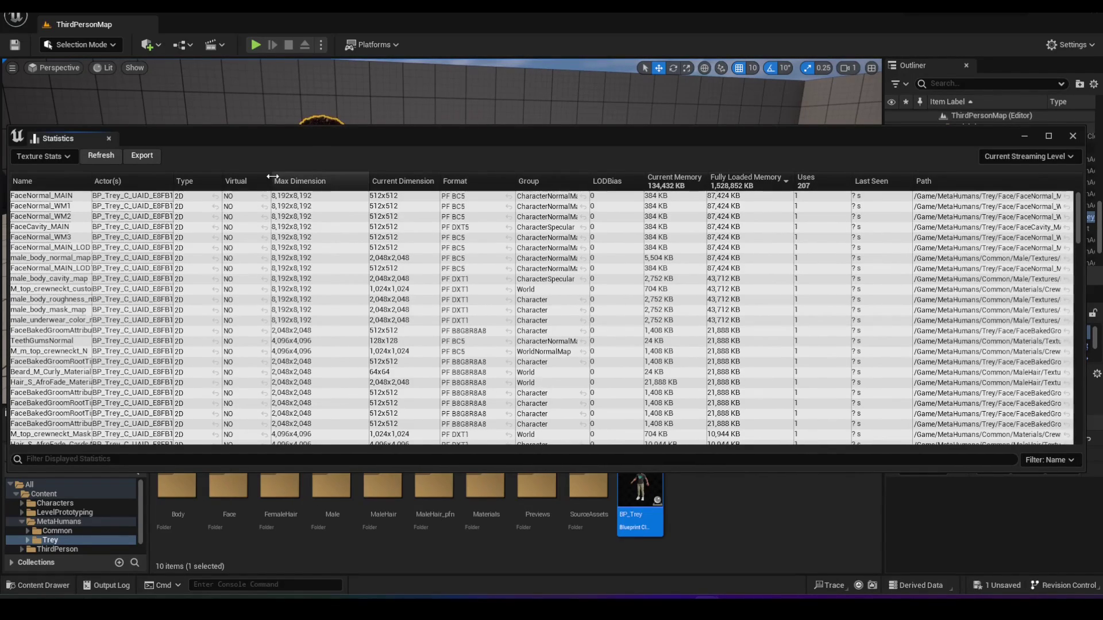
pyautogui.moveTo(270, 181)
pyautogui.mouseDown()
pyautogui.moveTo(244, 182)
pyautogui.moveTo(287, 186)
pyautogui.mouseUp()
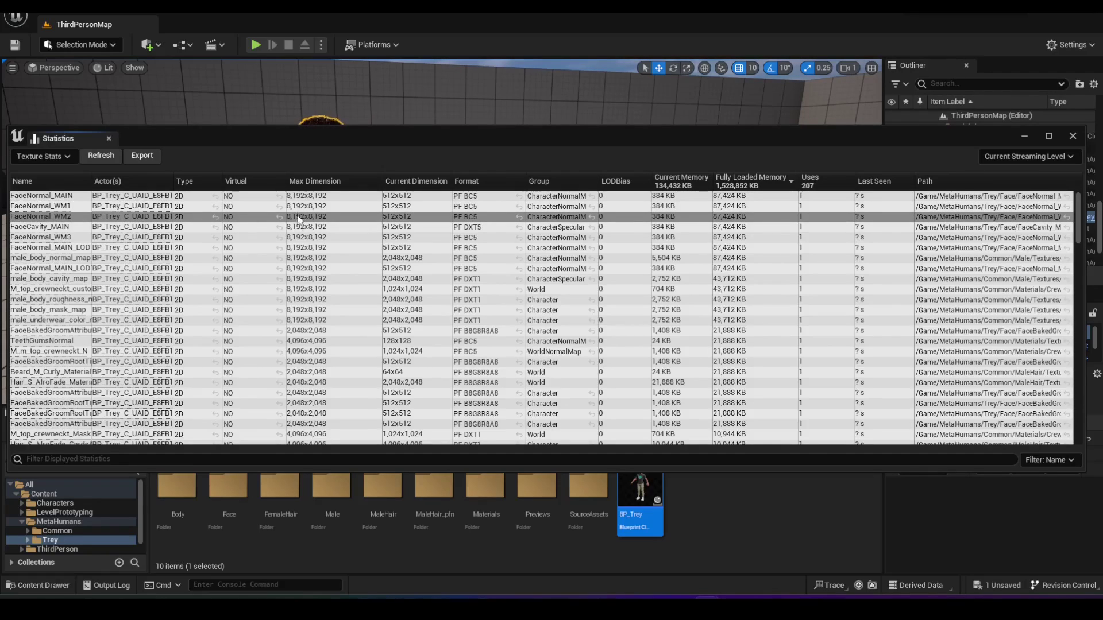
pyautogui.scroll(-1, 298, 273)
pyautogui.scroll(-2, 297, 276)
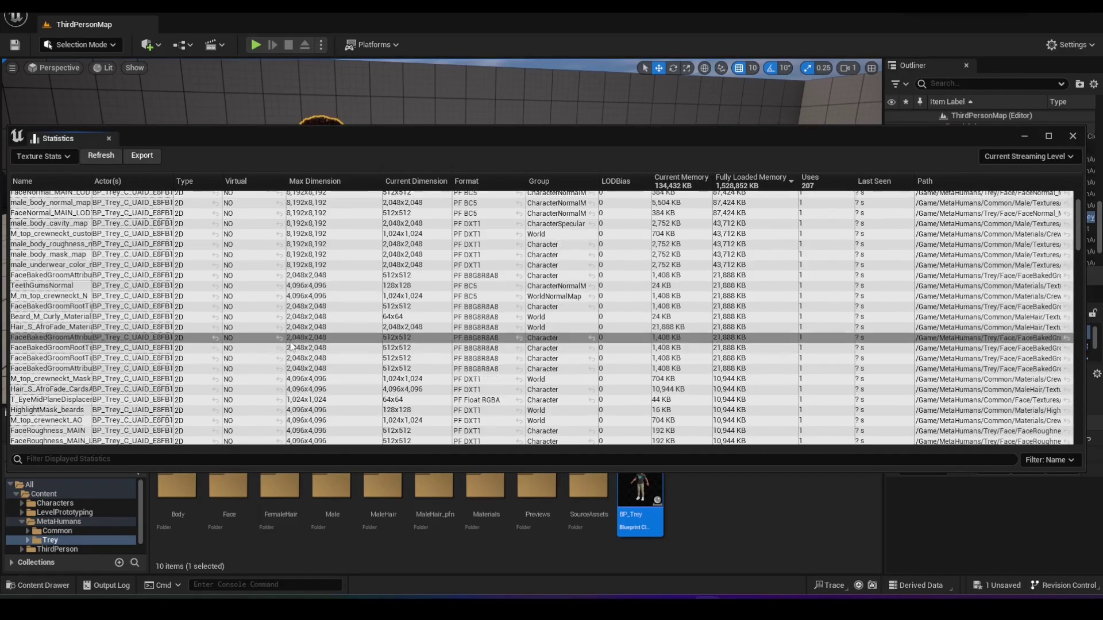
pyautogui.scroll(-2, 291, 354)
pyautogui.scroll(-1, 291, 355)
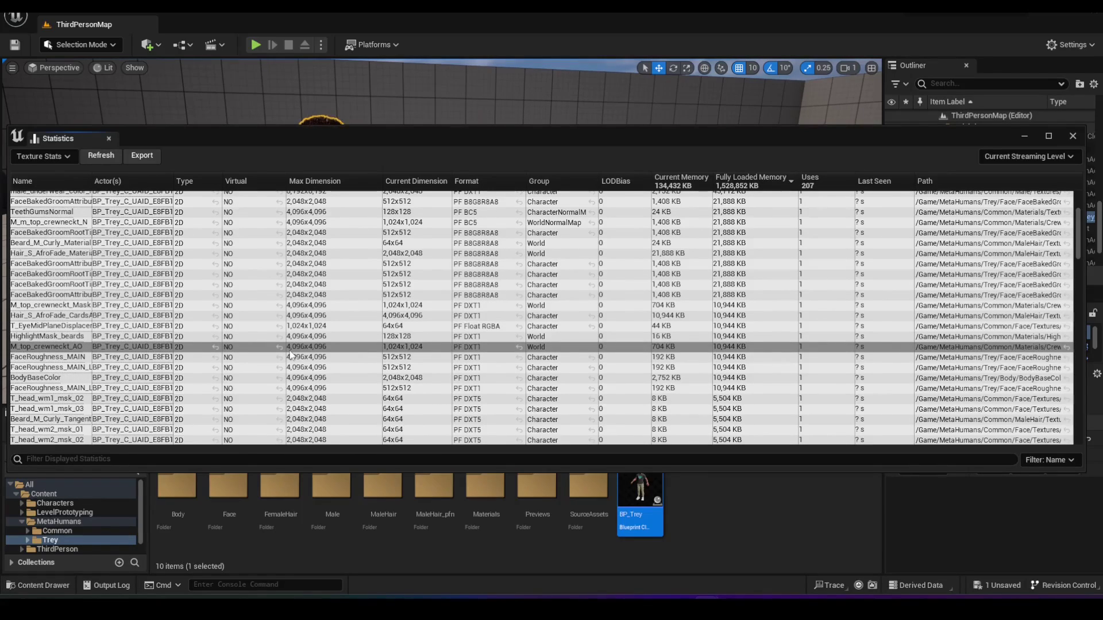
pyautogui.scroll(4, 291, 351)
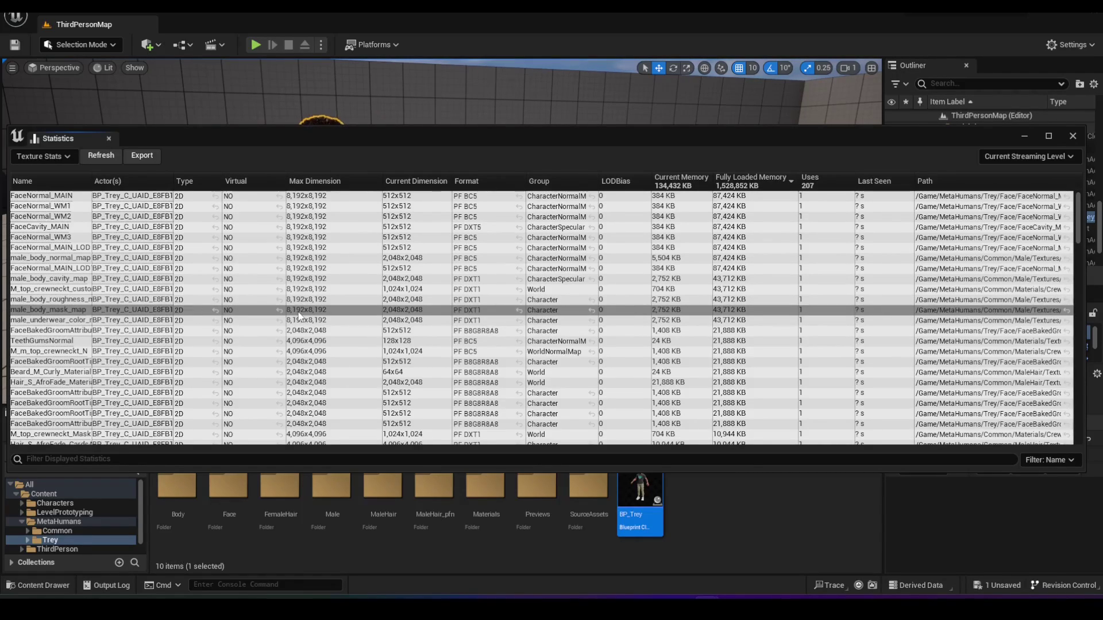
pyautogui.scroll(-2, 298, 316)
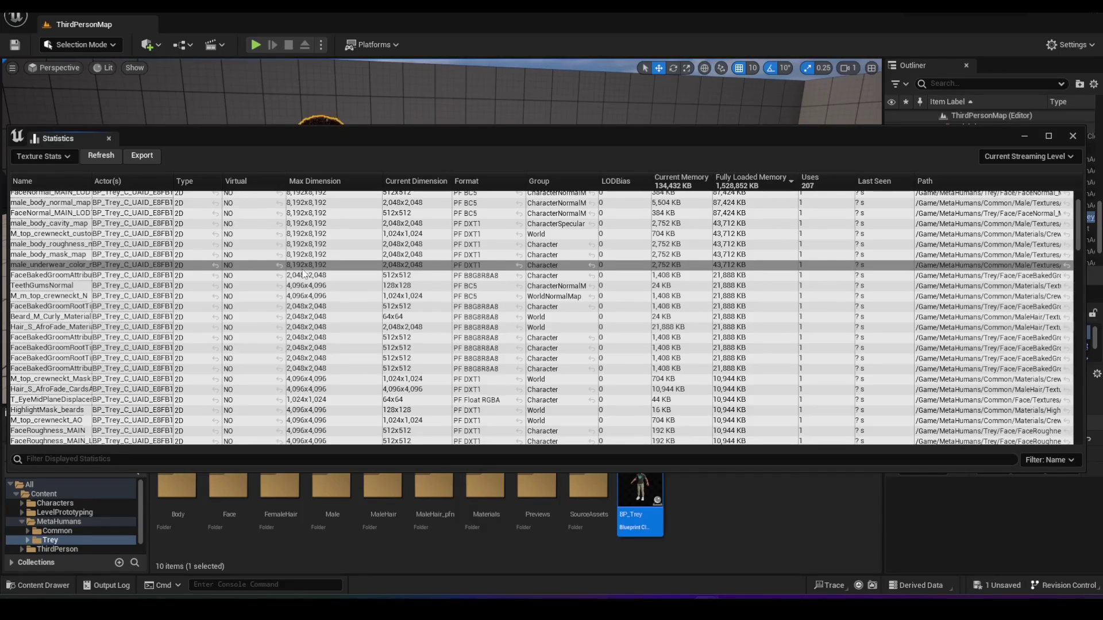
# Select the groom, body roughness and FaceNormal_WM2 textures to inspect their 8,192x8,192 sizes
pyautogui.click(290, 277)
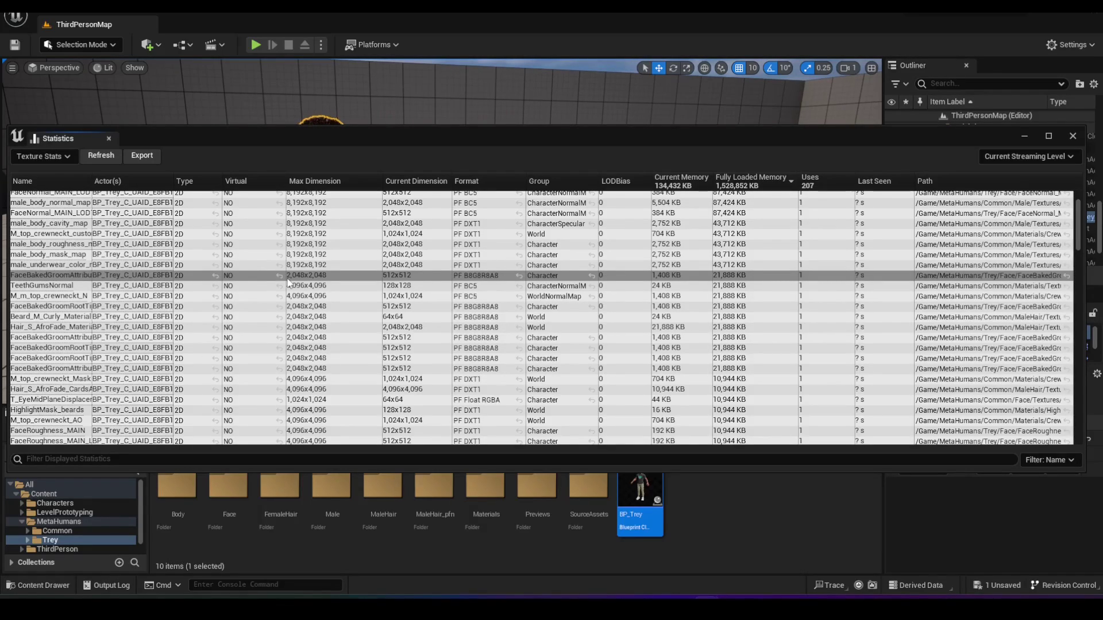
pyautogui.click(309, 245)
pyautogui.press('Up')
pyautogui.press('Up')
pyautogui.press('Up')
pyautogui.press('Up')
pyautogui.press('Up')
pyautogui.press('Up')
pyautogui.press('Up')
pyautogui.press('Up')
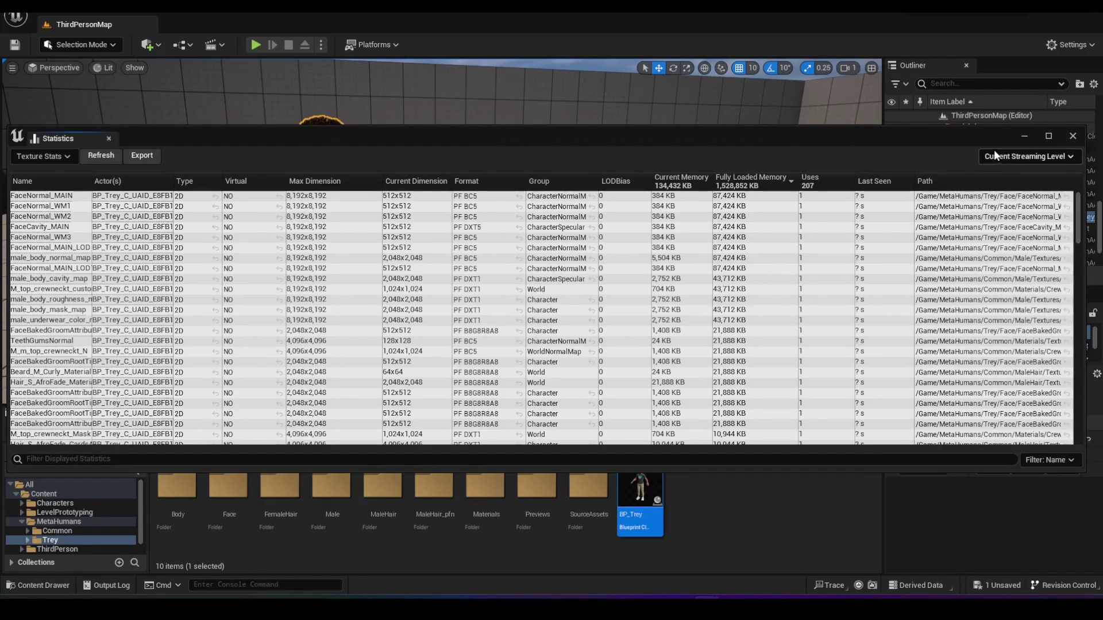
# Close the Statistics window and frame the viewport on Trey
pyautogui.click(1024, 136)
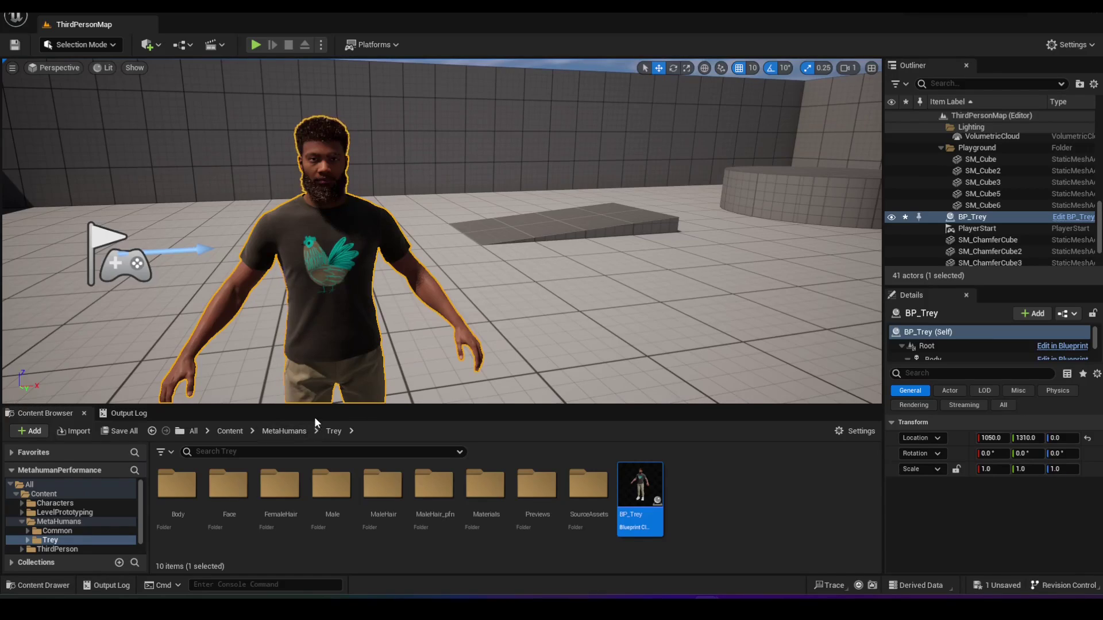
pyautogui.moveTo(482, 343); pyautogui.dragTo(482, 343, button='right')
pyautogui.press('f')
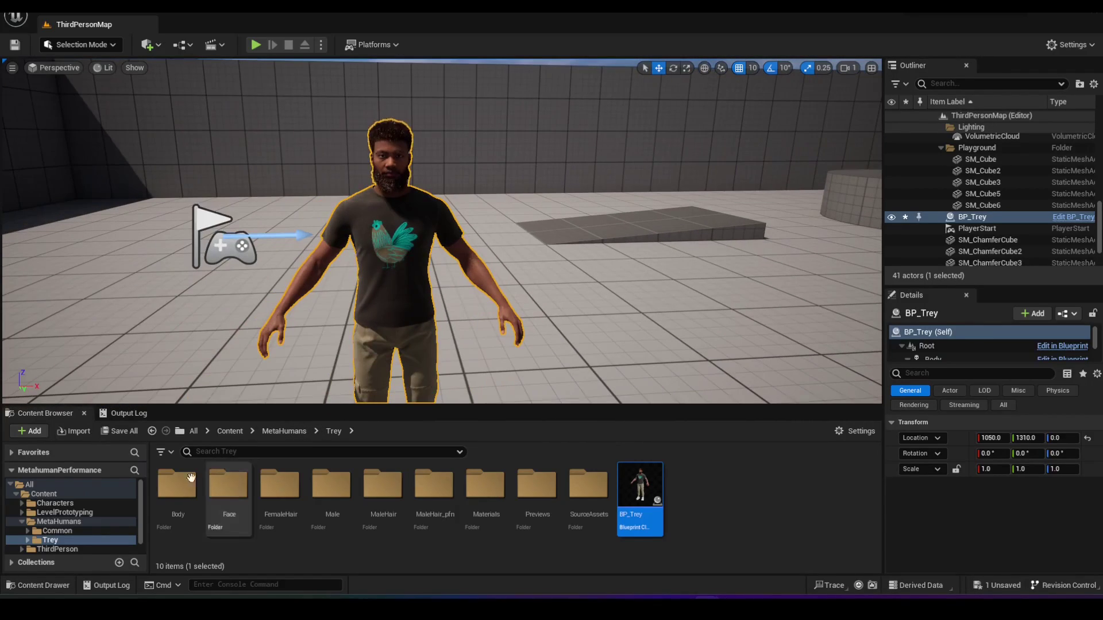
# Filter the MetaHumans folder to show only its 157 textures
pyautogui.click(55, 521)
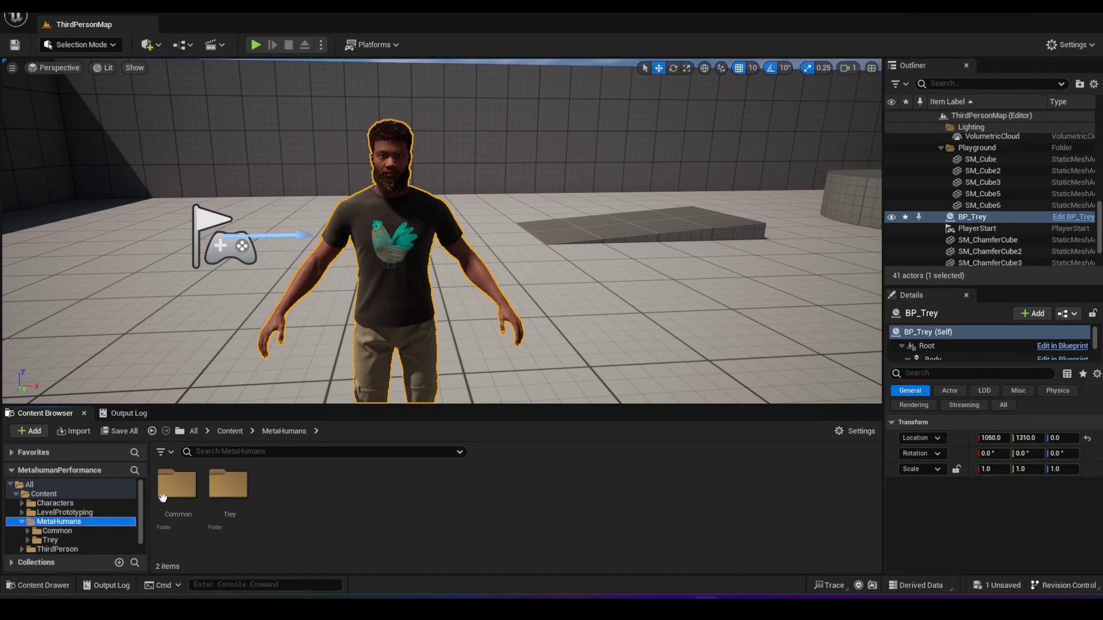
pyautogui.click(175, 452)
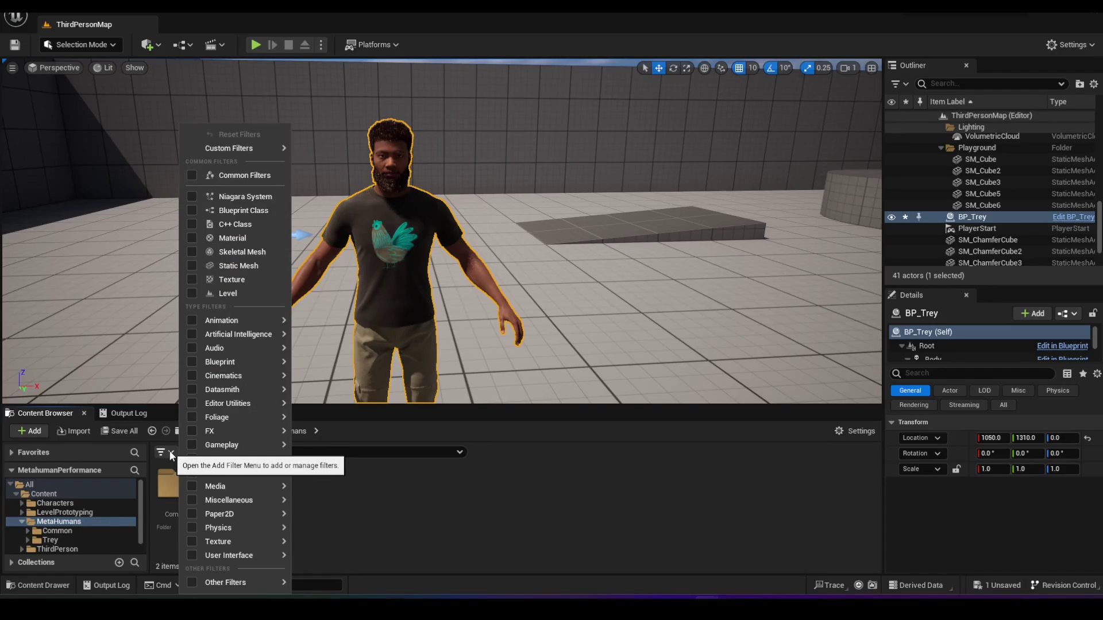
pyautogui.moveTo(191, 542)
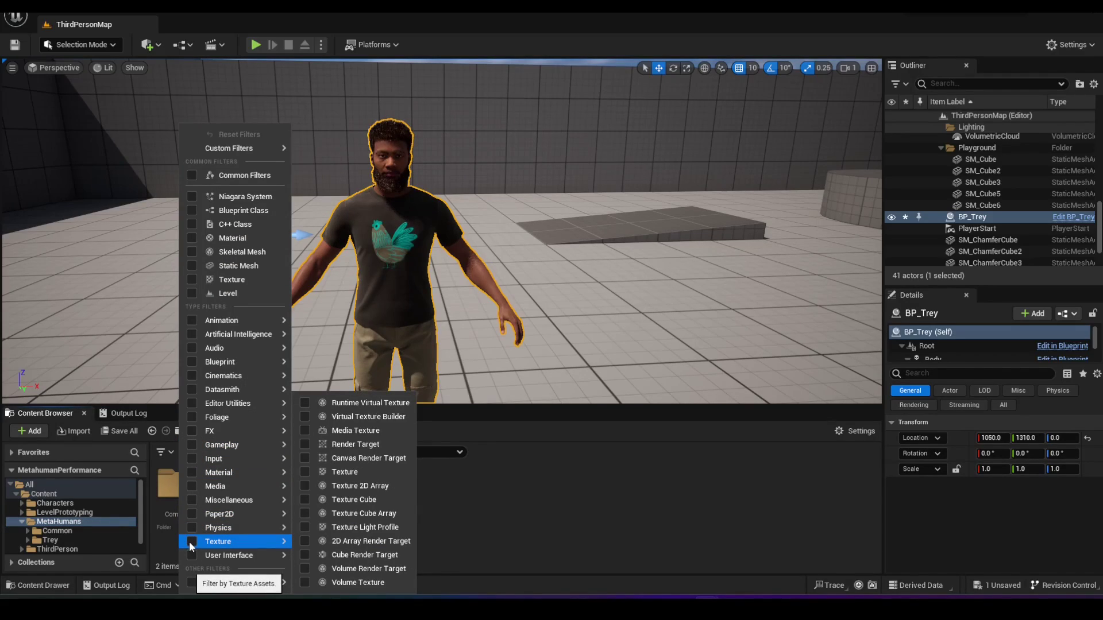
pyautogui.click(190, 544)
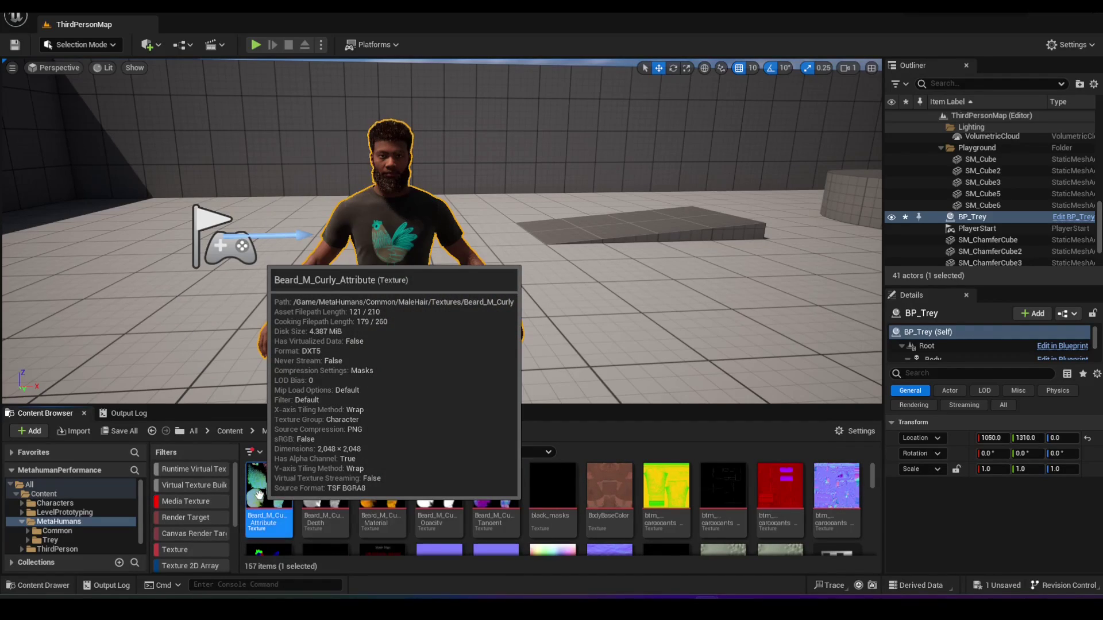
pyautogui.scroll(-5, 368, 494)
pyautogui.scroll(5, 369, 489)
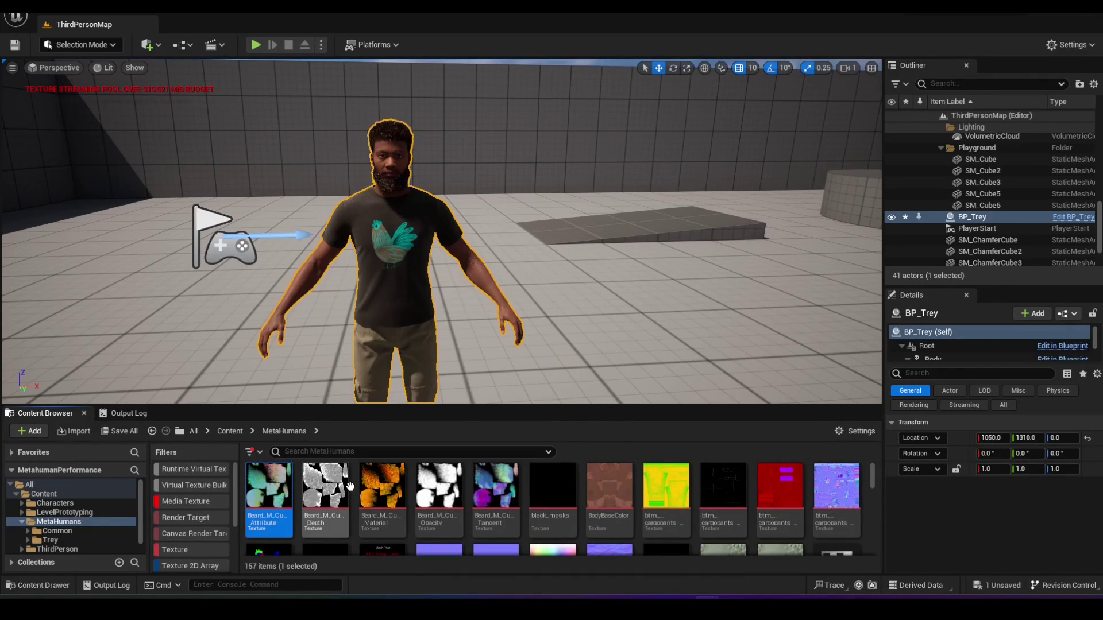
# Select all 157 textures and bring up their Asset Actions menu
pyautogui.moveTo(400, 501)
pyautogui.hotkey('ctrl', 'a')
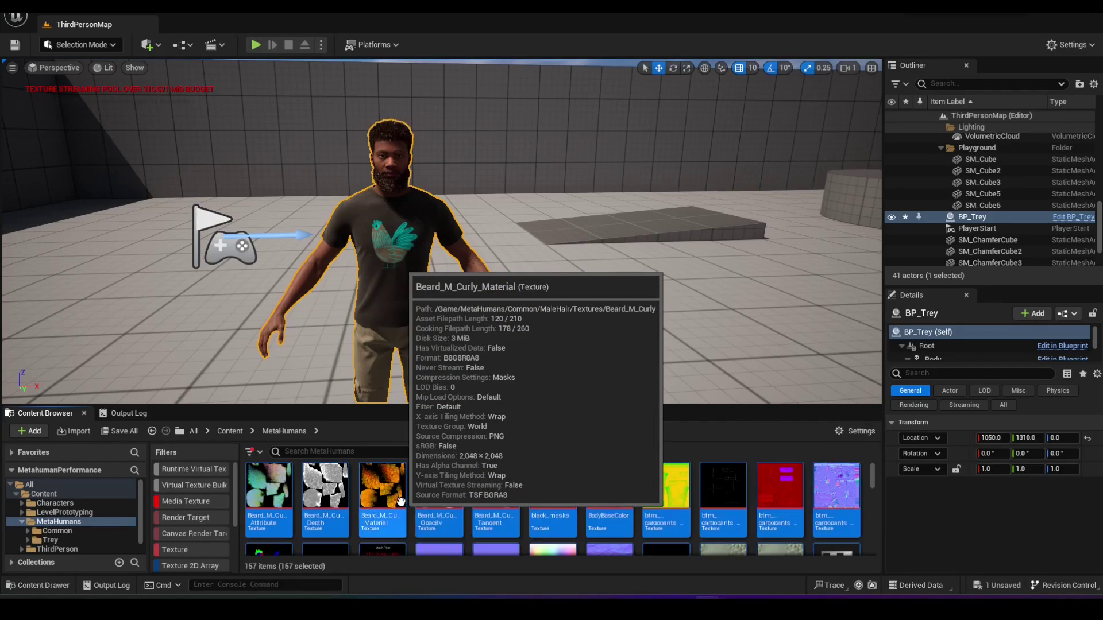
pyautogui.rightClick(323, 493)
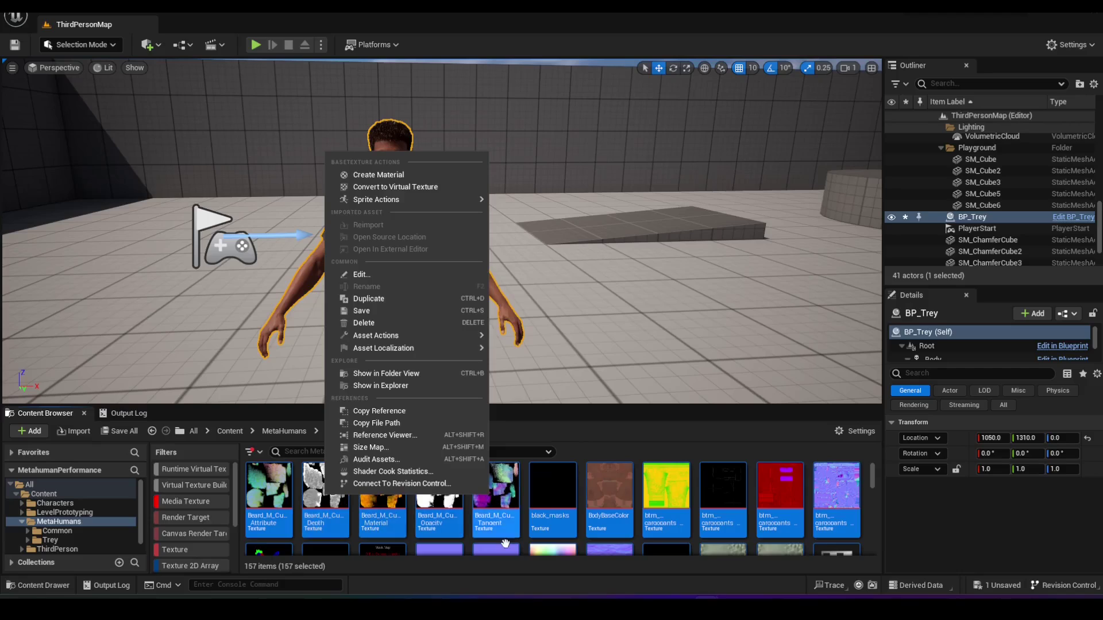
pyautogui.moveTo(430, 337)
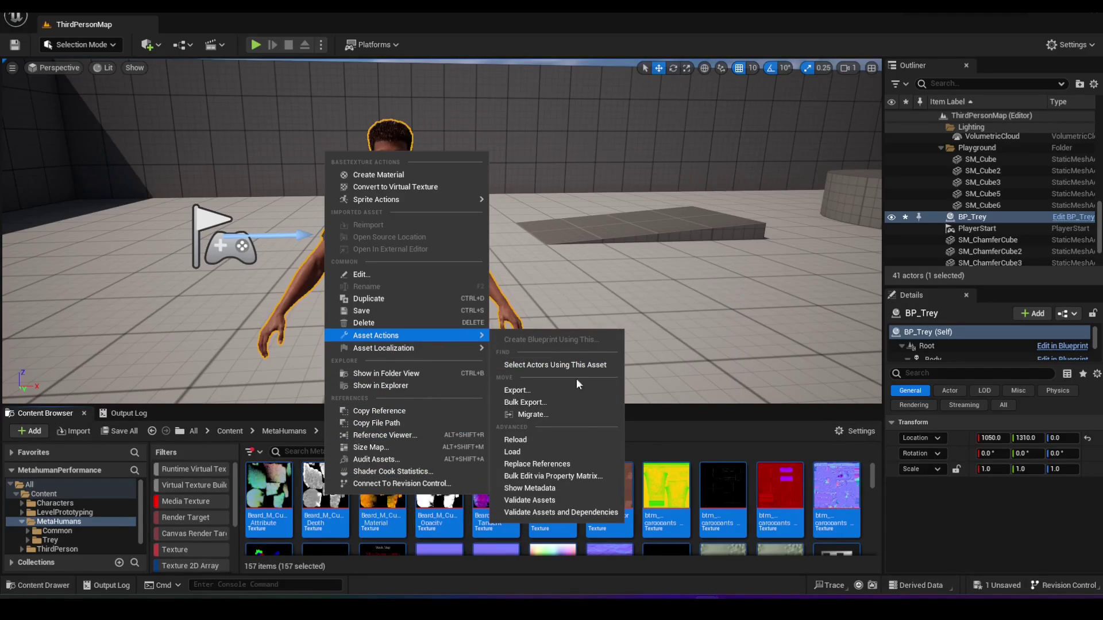
# Open the selected textures in the Property Matrix and select every row
pyautogui.click(579, 477)
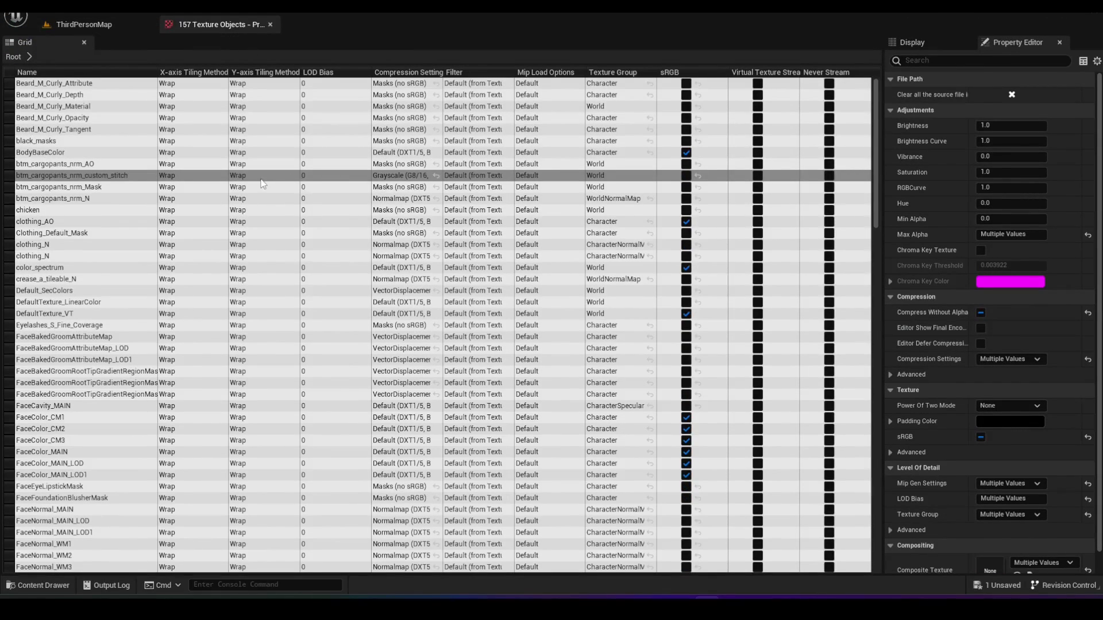
pyautogui.scroll(-5, 263, 183)
pyautogui.scroll(5, 262, 183)
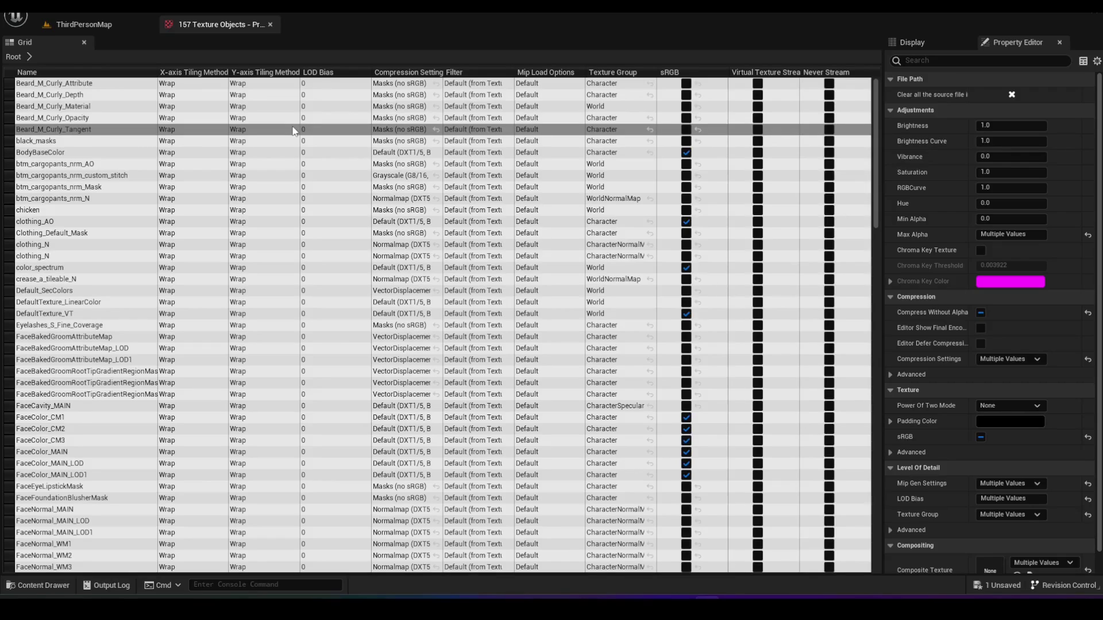
pyautogui.click(73, 84)
pyautogui.hotkey('ctrl', 'a')
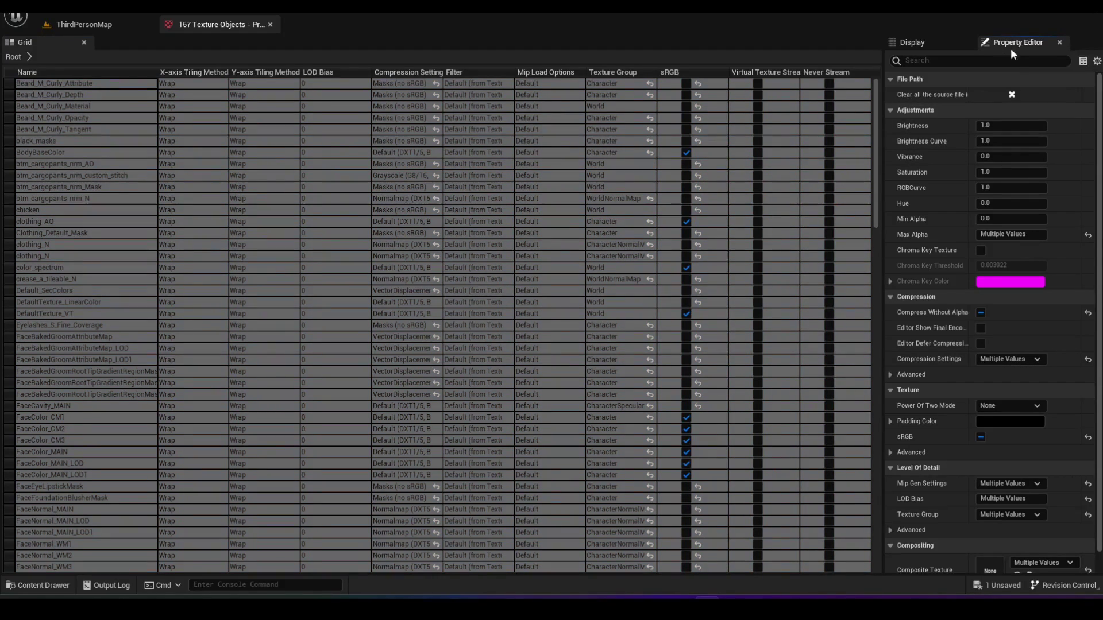
# Filter properties by 'max' and set Maximum Texture Size to 512 for all rows
pyautogui.click(979, 62)
pyautogui.write('max')
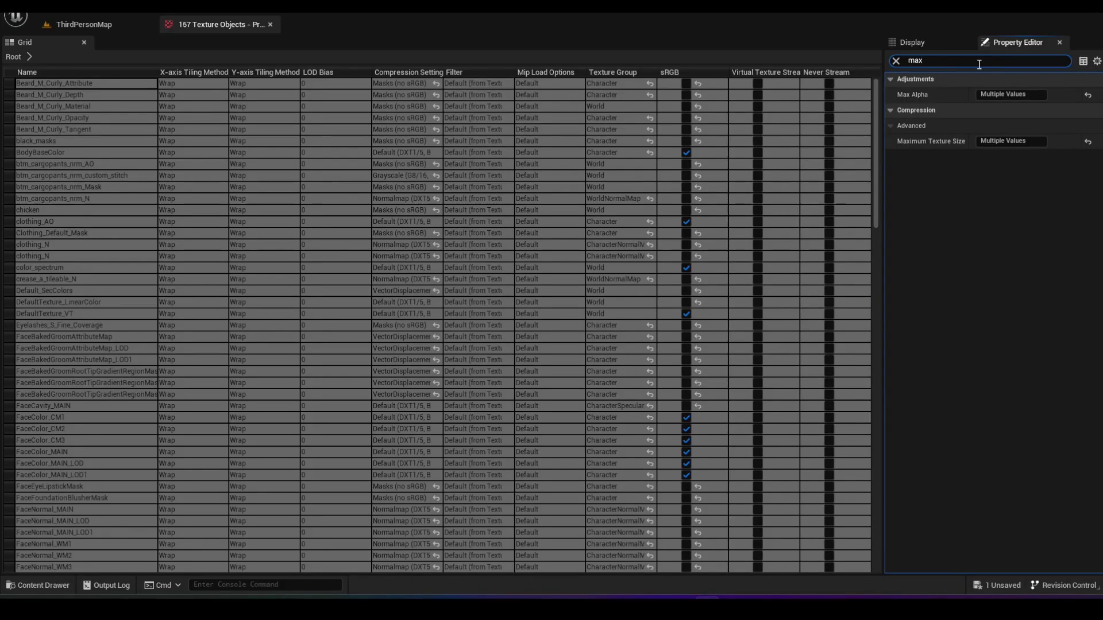
pyautogui.click(997, 141)
pyautogui.write('512')
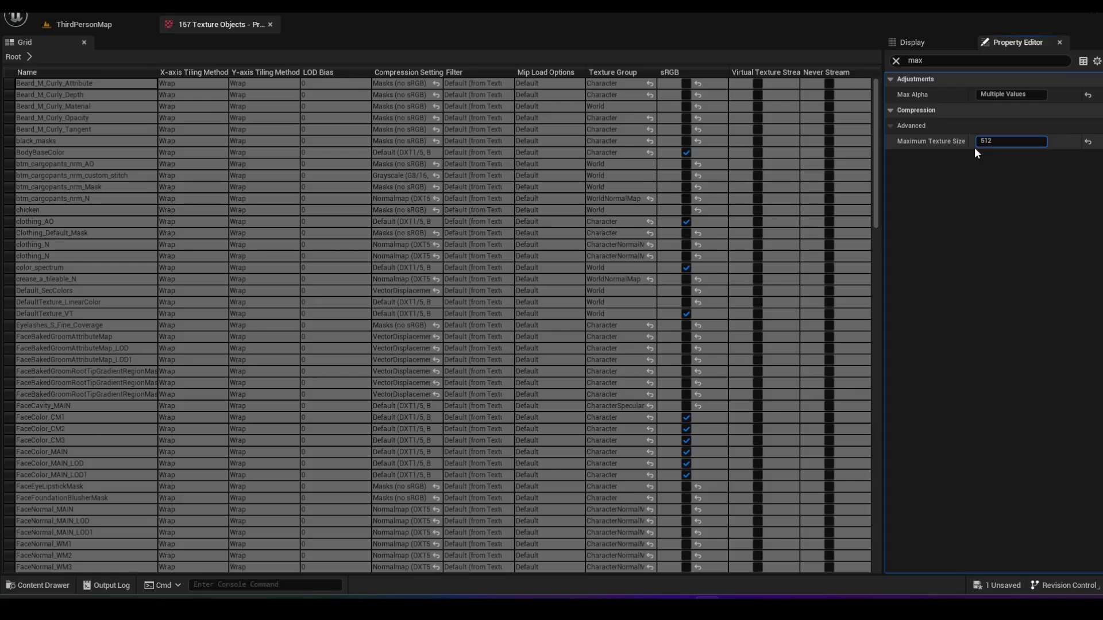
pyautogui.press('Return')
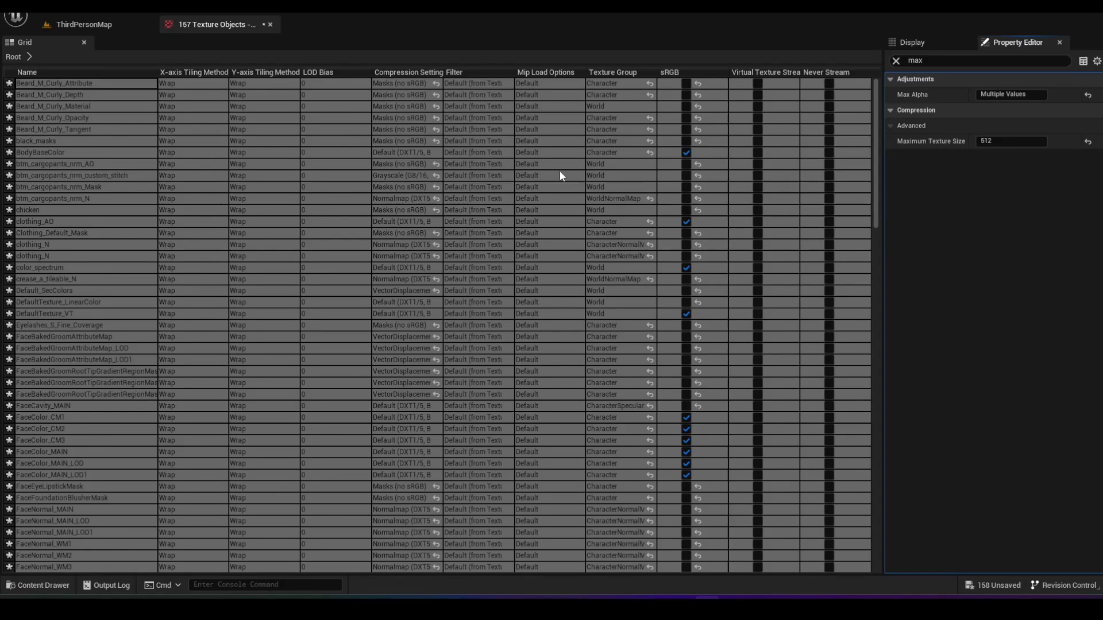
# Save all 158 modified assets with Save All and return to the ThirdPersonMap tab
pyautogui.click(102, 25)
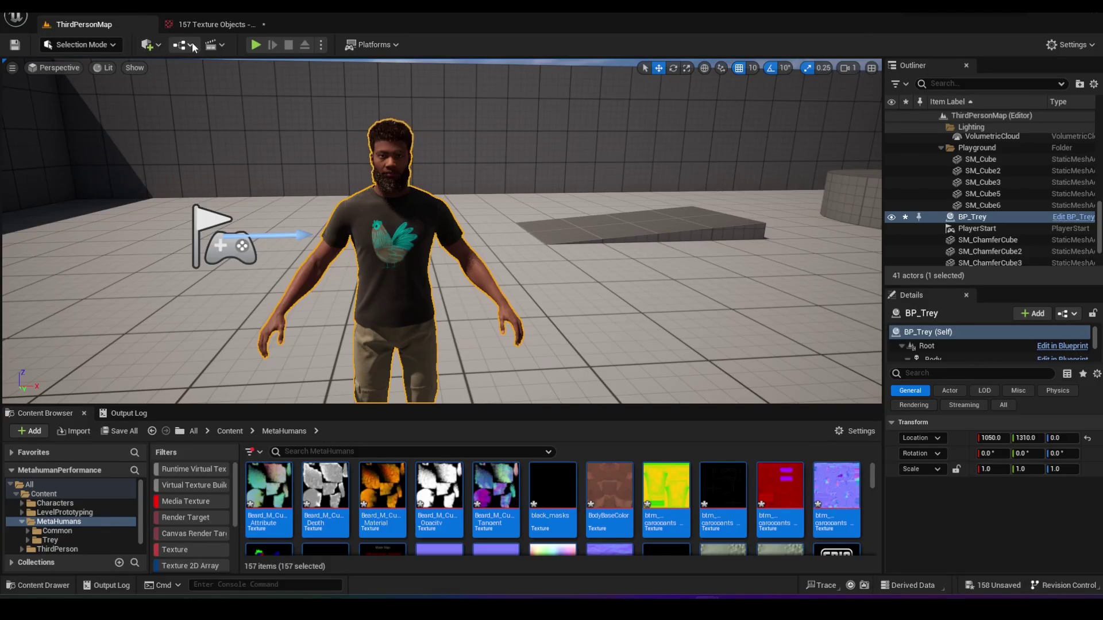
pyautogui.click(189, 25)
pyautogui.click(26, 19)
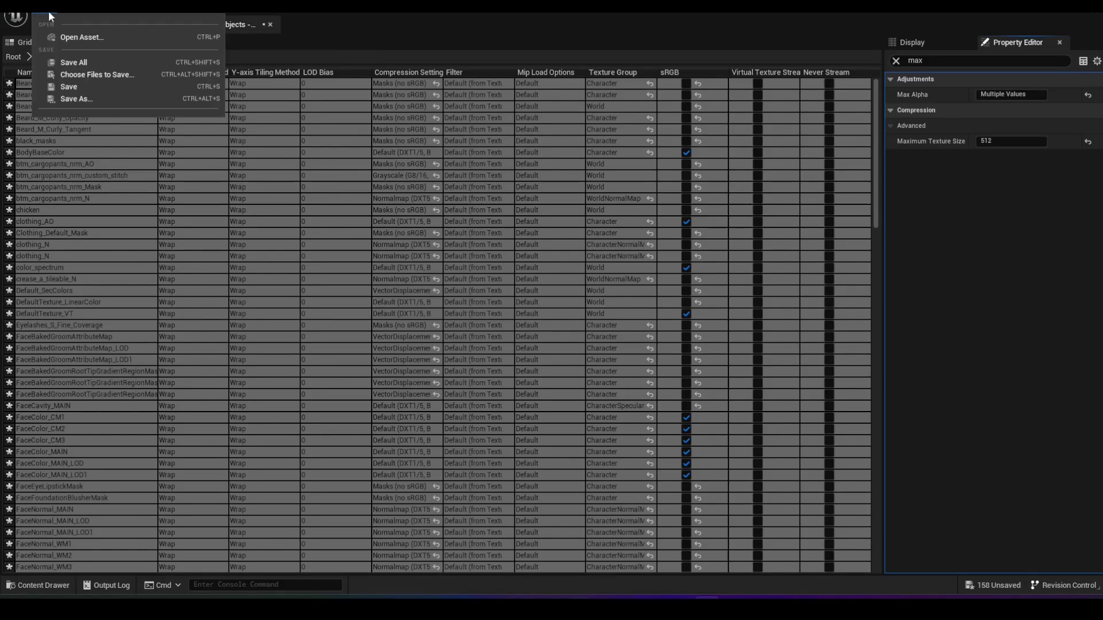
pyautogui.click(68, 63)
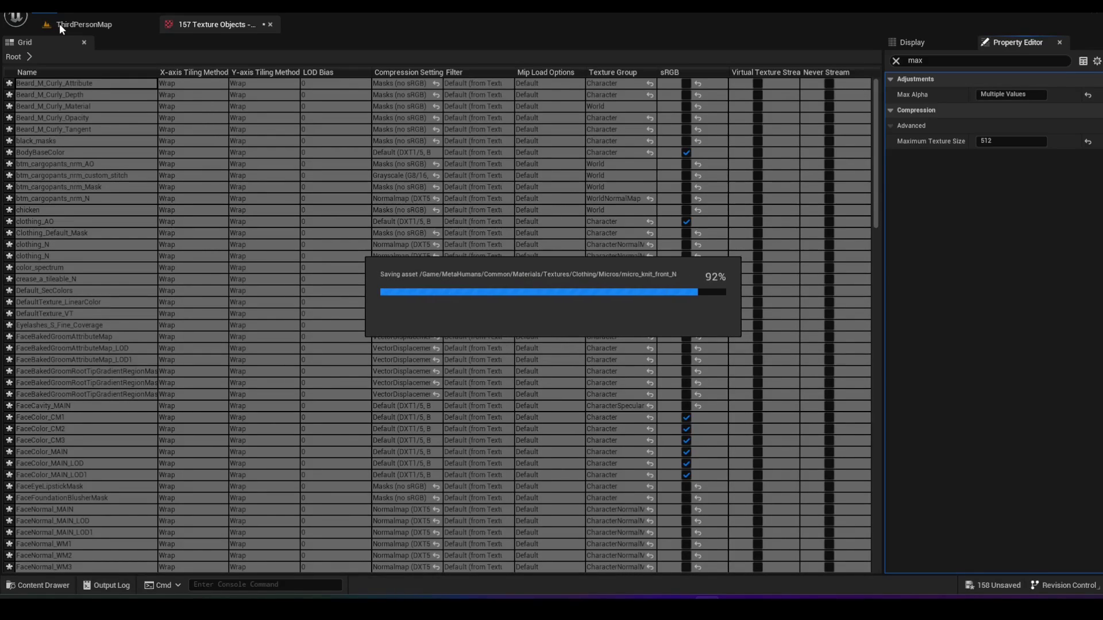
pyautogui.click(60, 23)
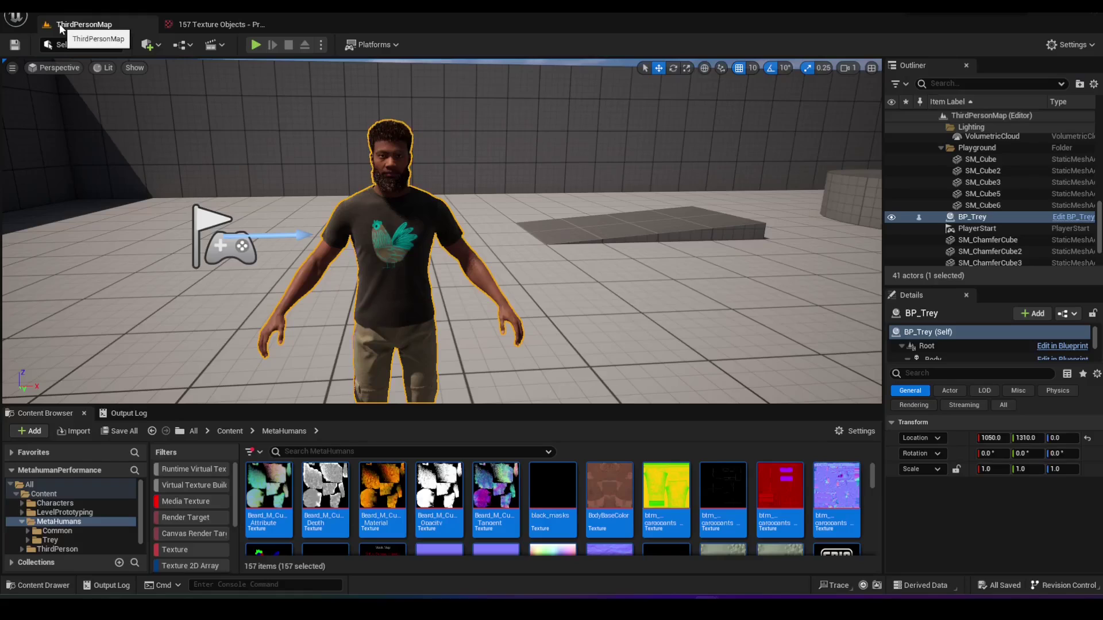
# Reopen Texture Stats to confirm the 512x512 maximum and 60,956 KB total, then close it
pyautogui.click(137, 12)
pyautogui.moveTo(200, 272)
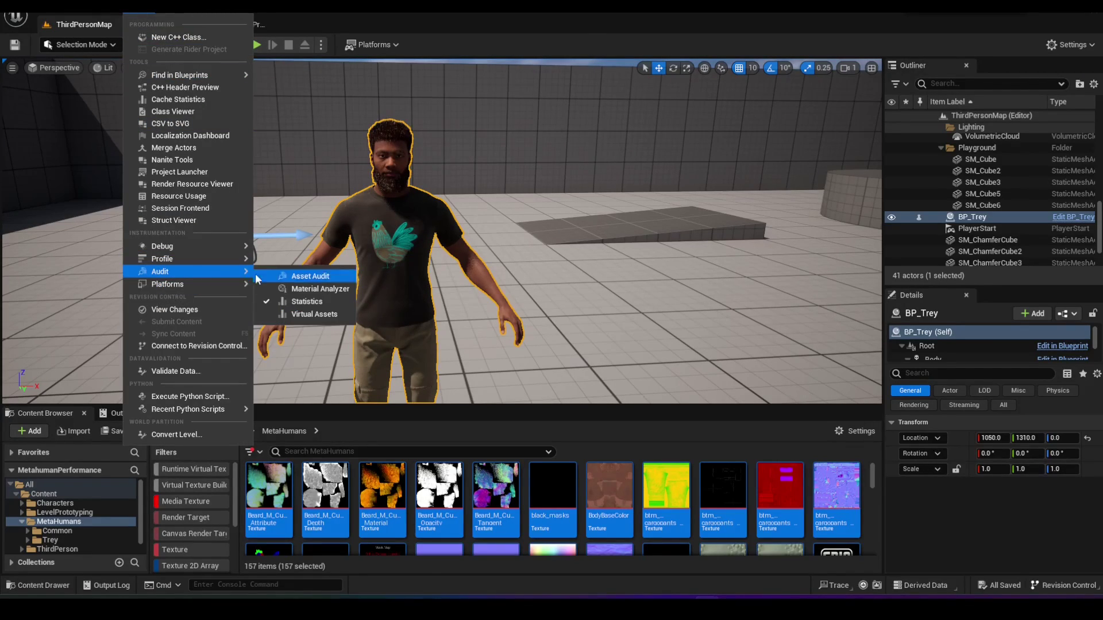
pyautogui.click(302, 301)
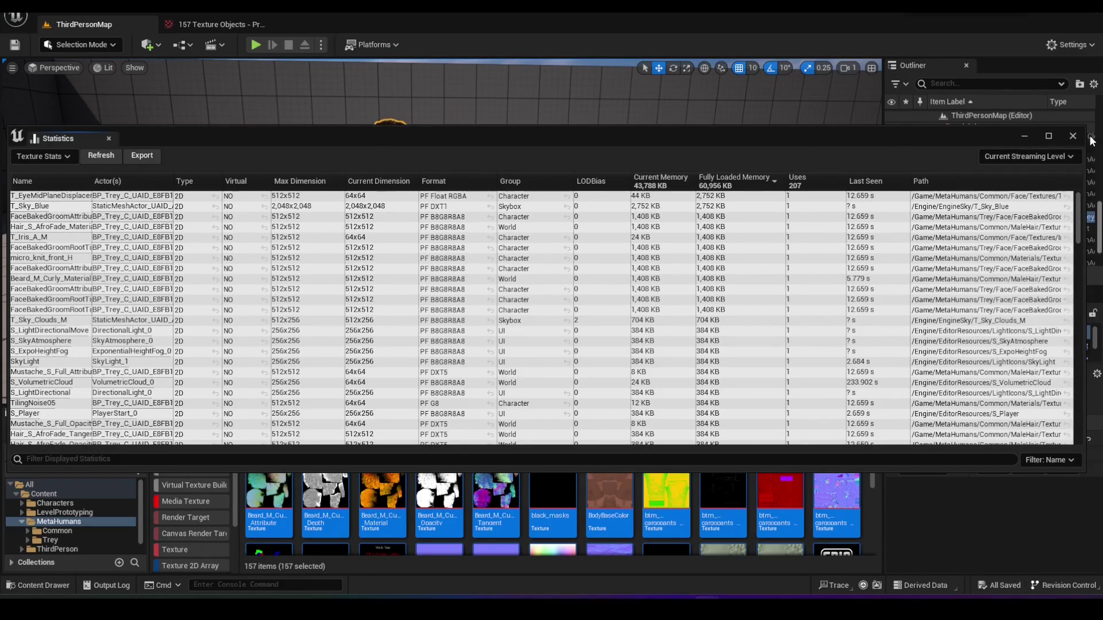
pyautogui.click(1072, 135)
pyautogui.click(724, 222)
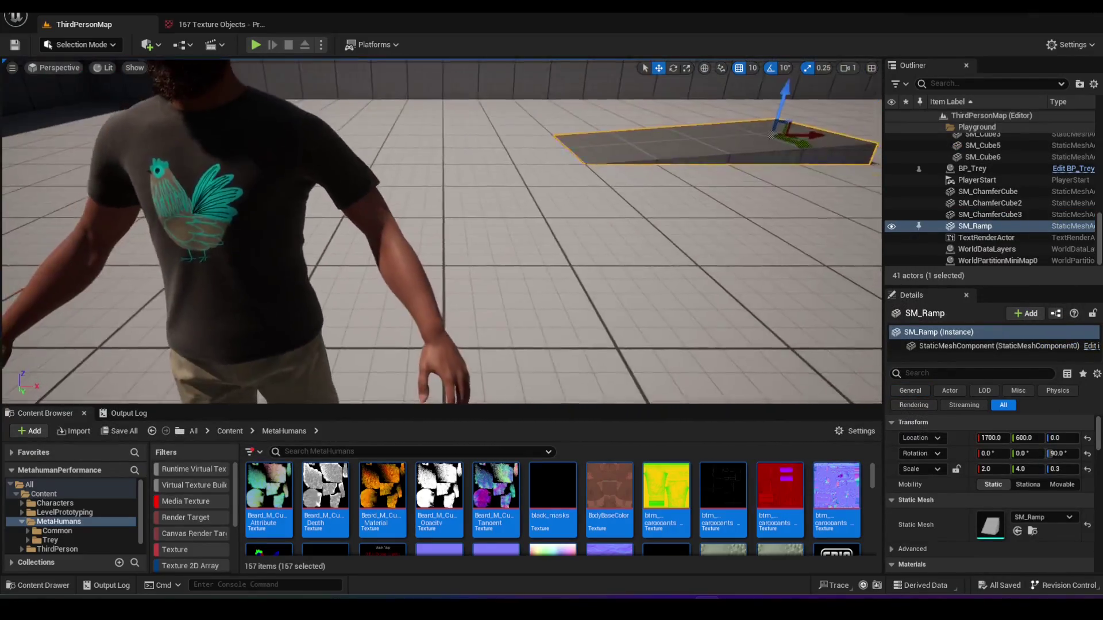
pyautogui.moveTo(598, 214); pyautogui.dragTo(598, 215, button='right')
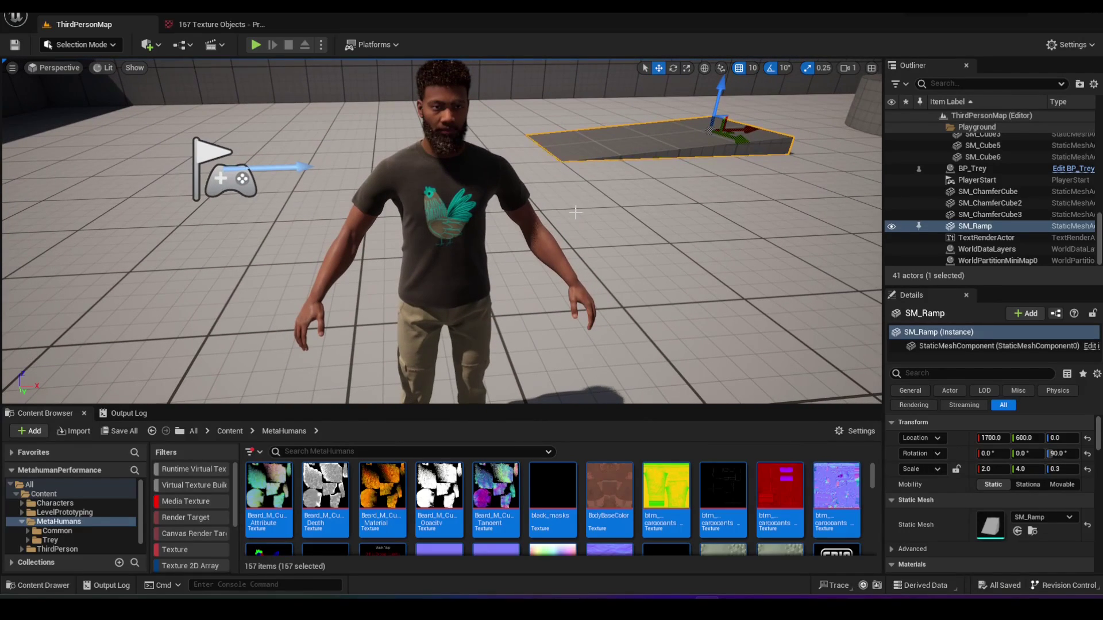